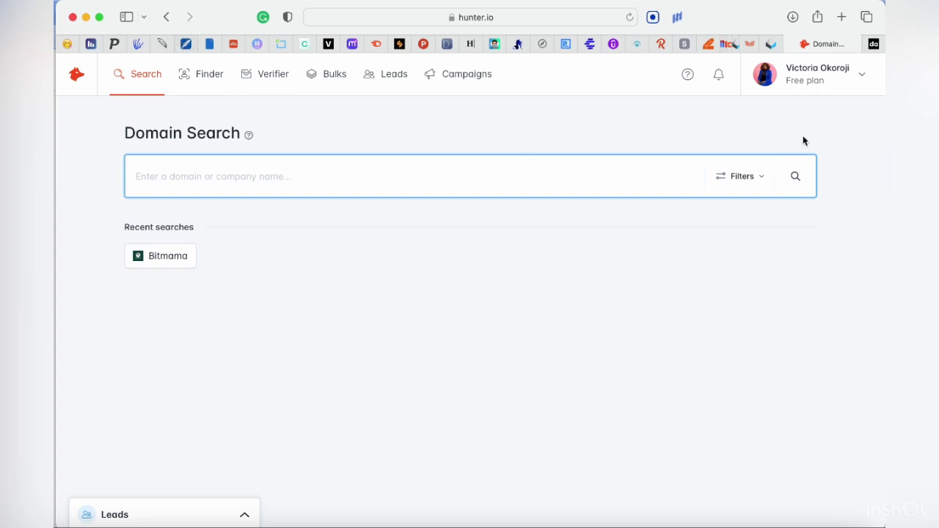
click(865, 77)
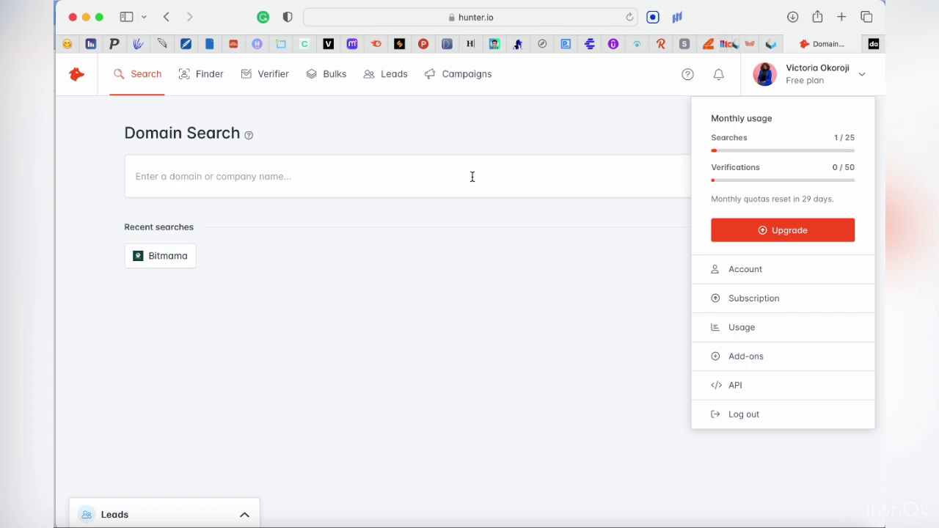
click(505, 281)
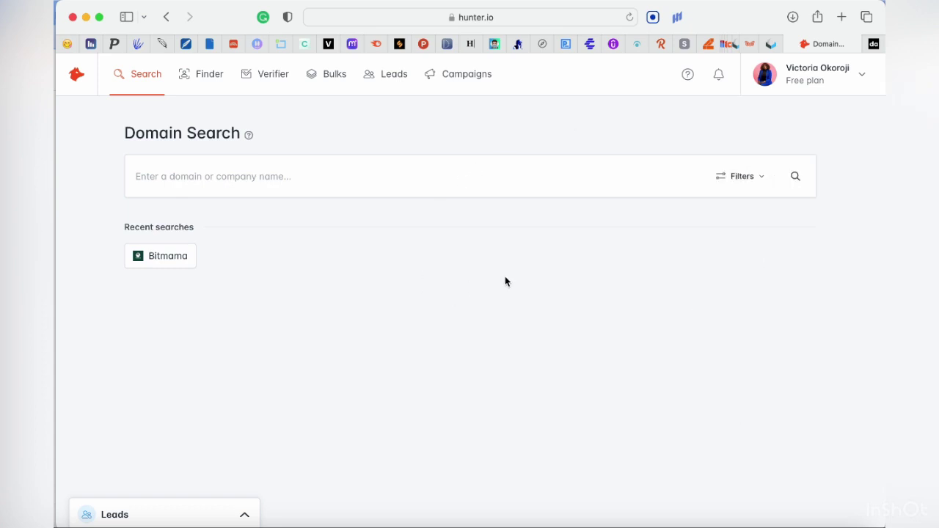
click(273, 164)
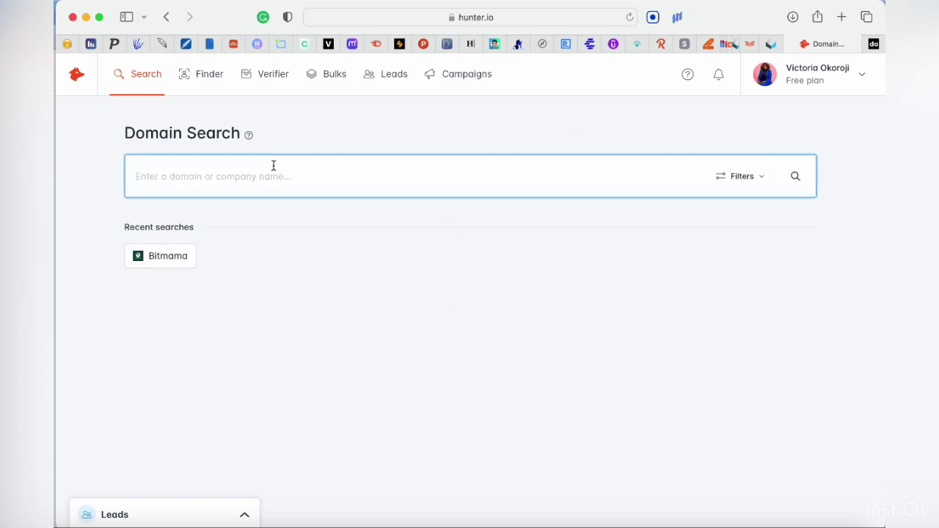
text(tesla)
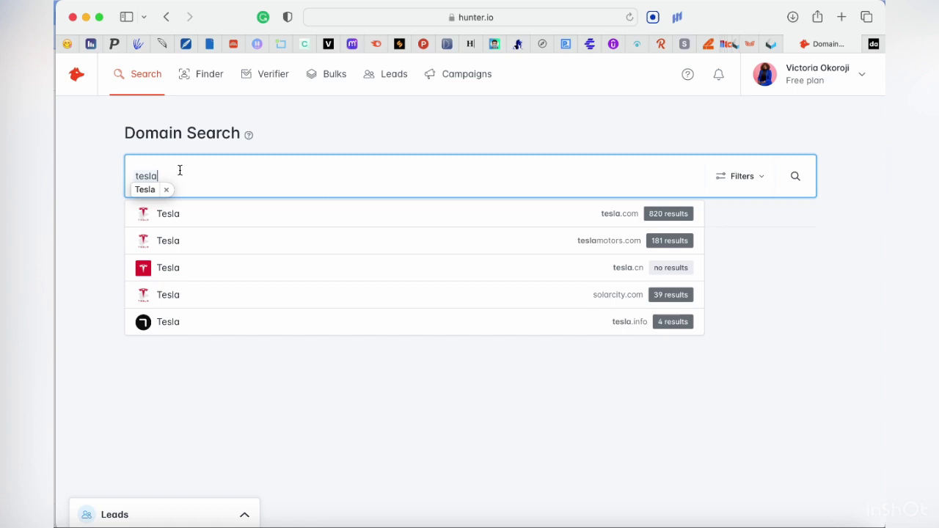
key(BackSpace)
key(BackSpace)
key(BackSpace)
key(BackSpace)
key(BackSpace)
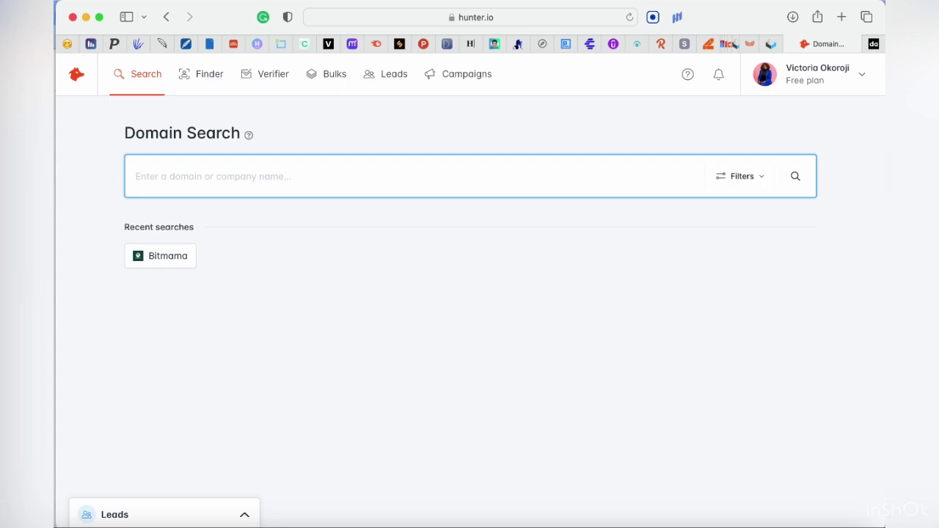
Run a luno.com domain search and copy the second email address.
text(lun)
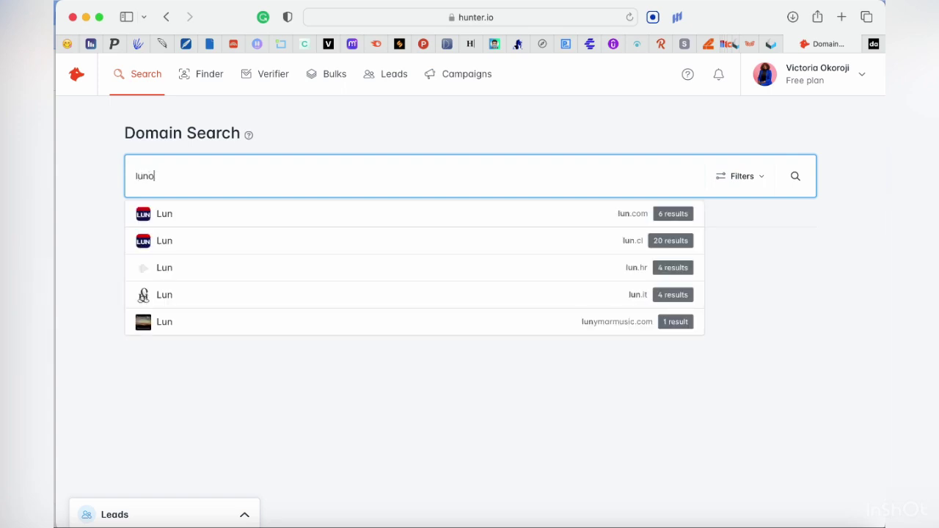
text(o)
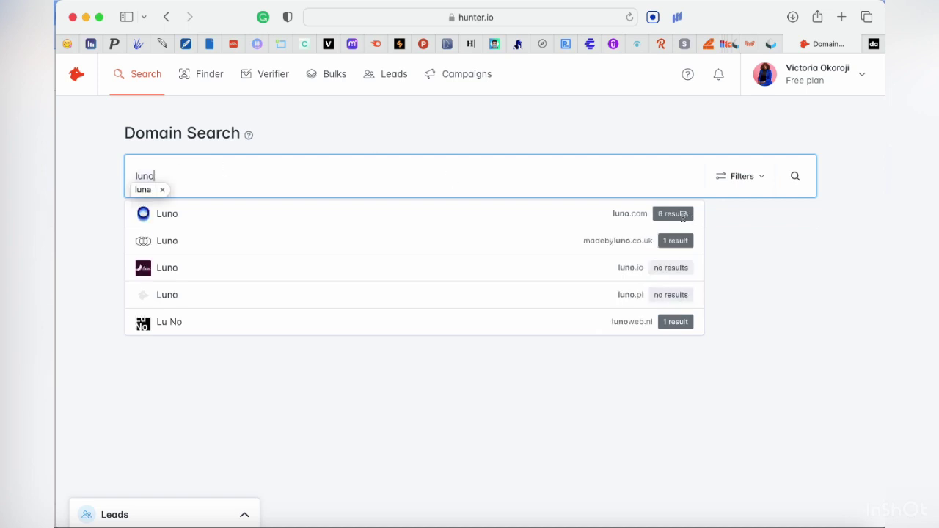
click(680, 213)
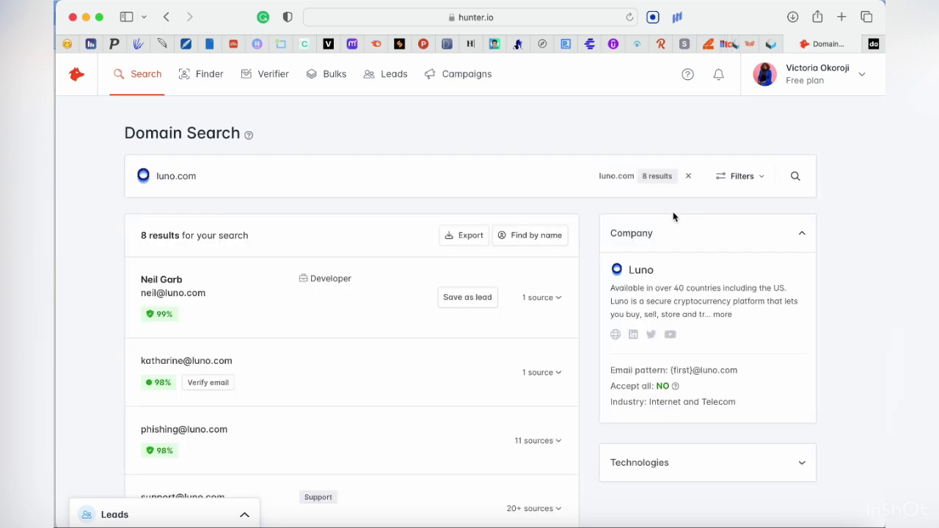
scroll(599, 413, down, 5)
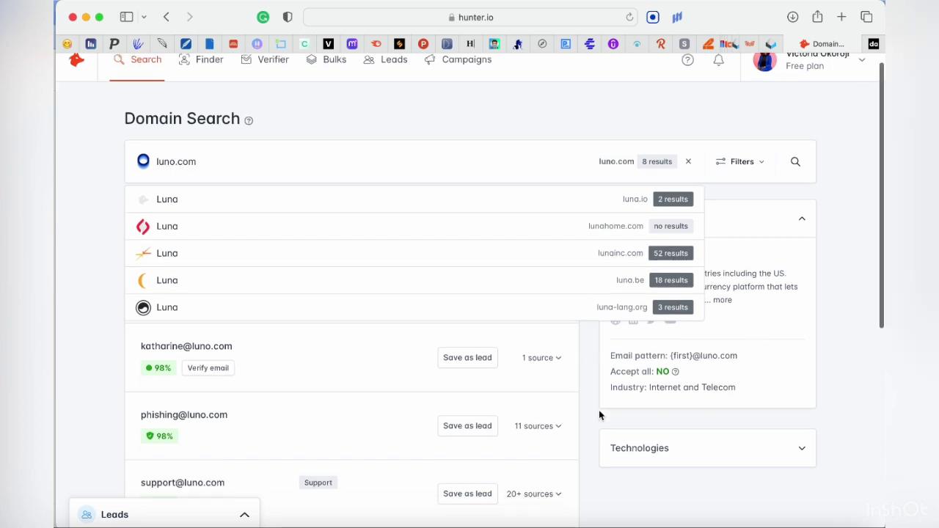
scroll(599, 416, down, 1)
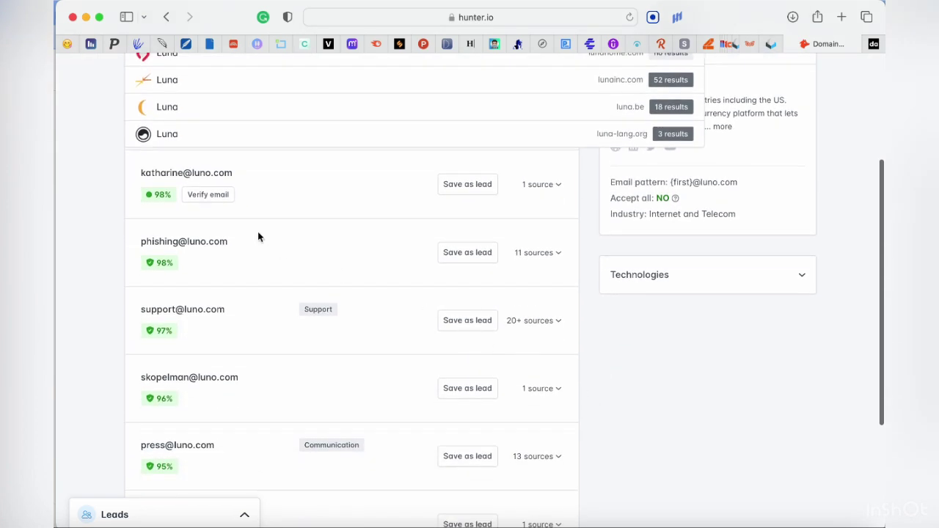
click(179, 182)
Show the sources where the second luno.com address was found.
scroll(215, 354, down, 2)
scroll(216, 352, down, 4)
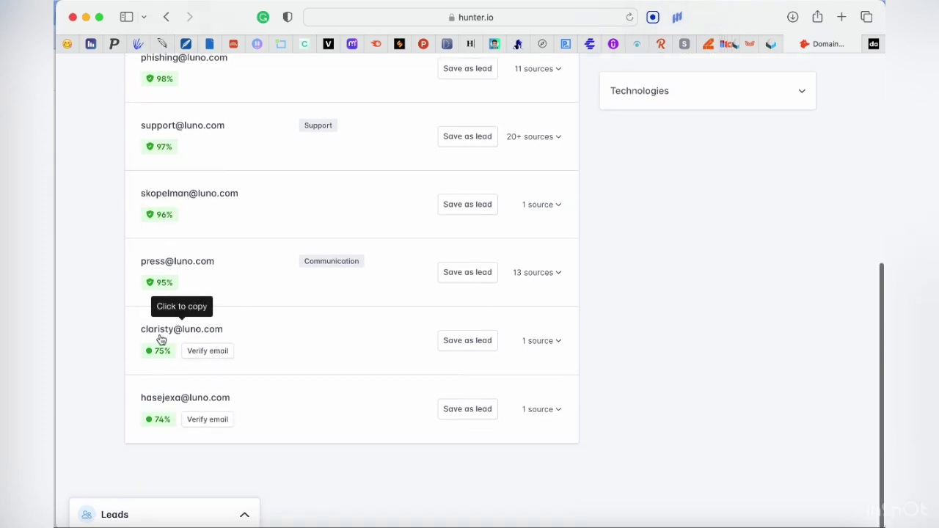
scroll(222, 440, up, 6)
scroll(225, 430, up, 5)
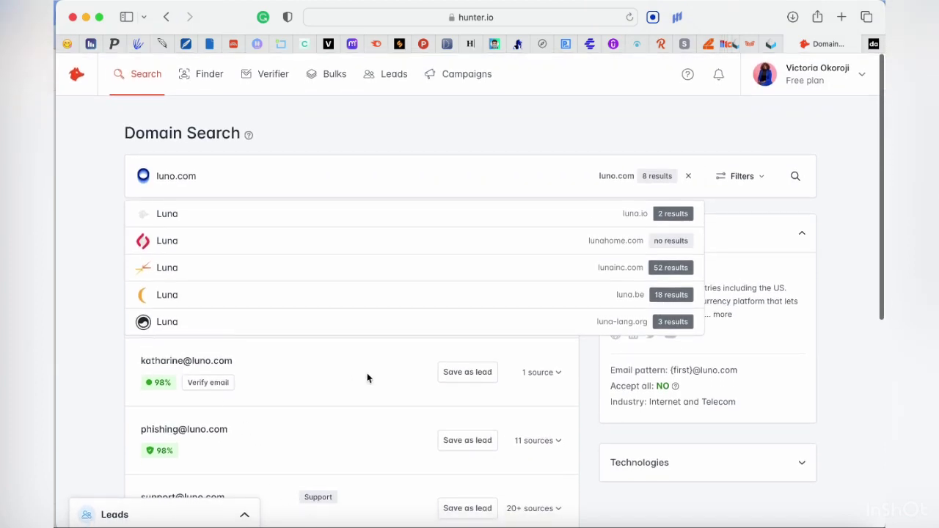
click(558, 375)
Expand the Technologies panel listing the technologies luno.com uses.
scroll(455, 419, down, 1)
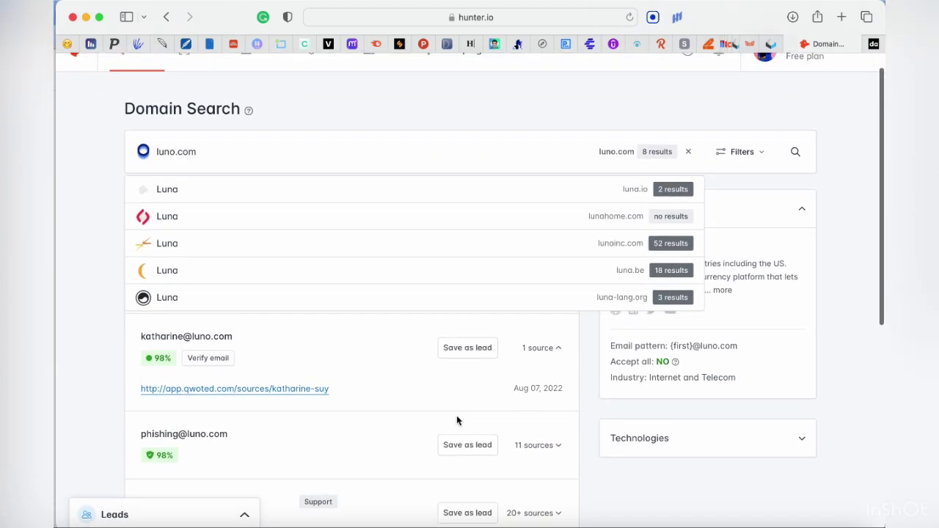
scroll(320, 418, down, 2)
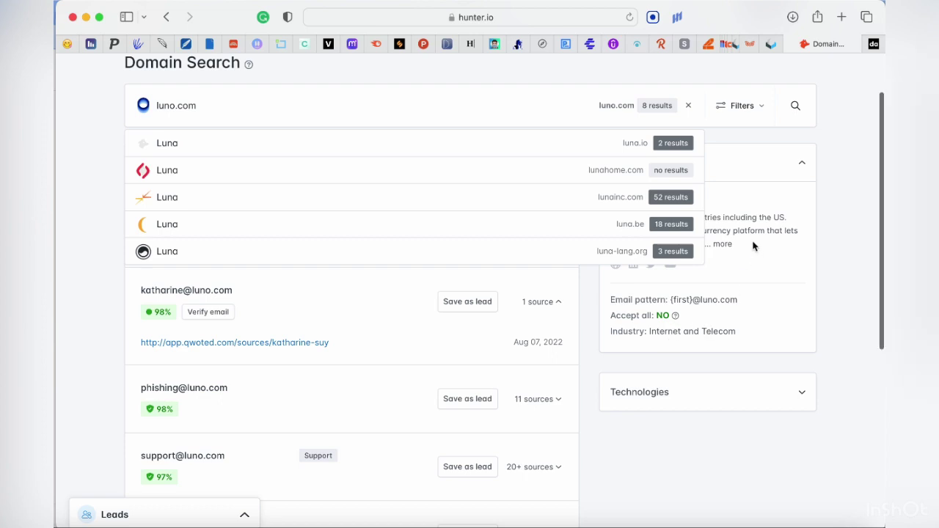
scroll(657, 268, up, 2)
scroll(705, 333, down, 3)
scroll(805, 375, down, 1)
click(805, 376)
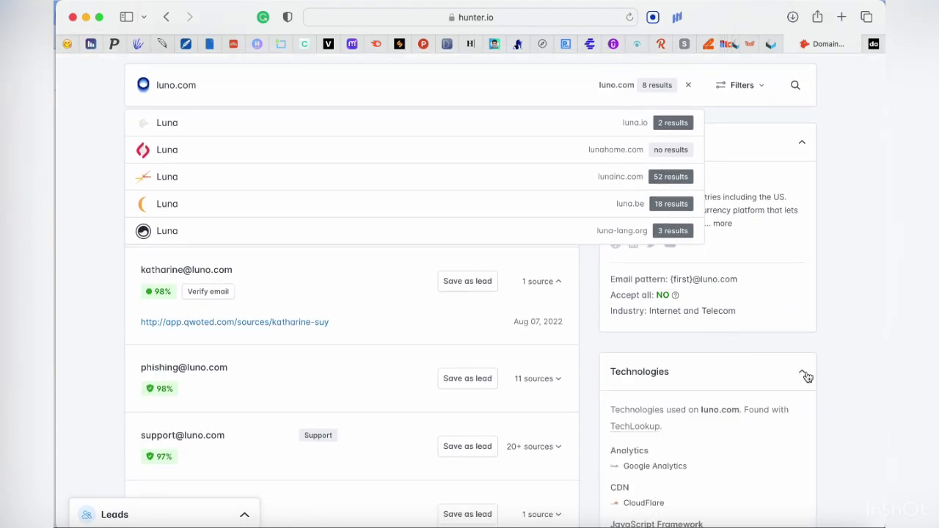
scroll(748, 462, down, 1)
scroll(749, 462, down, 4)
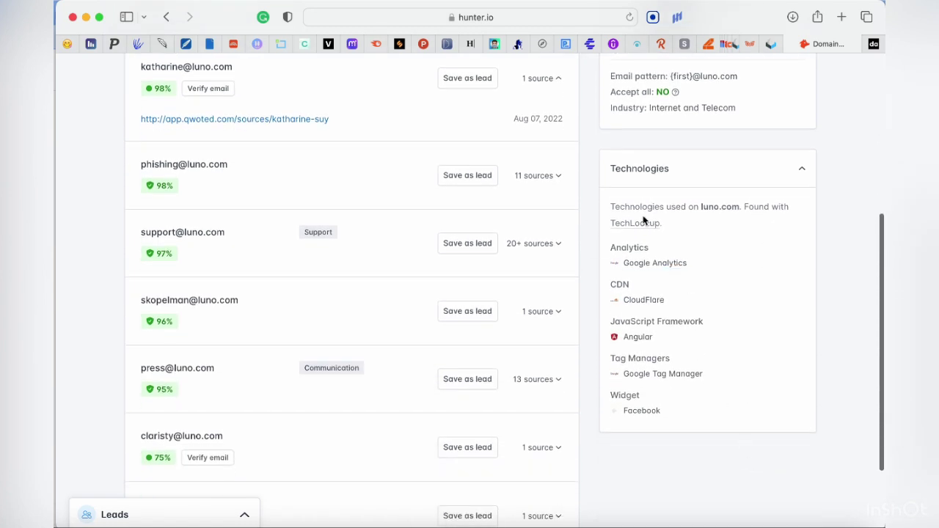
scroll(657, 242, up, 3)
scroll(644, 219, up, 4)
scroll(644, 221, up, 1)
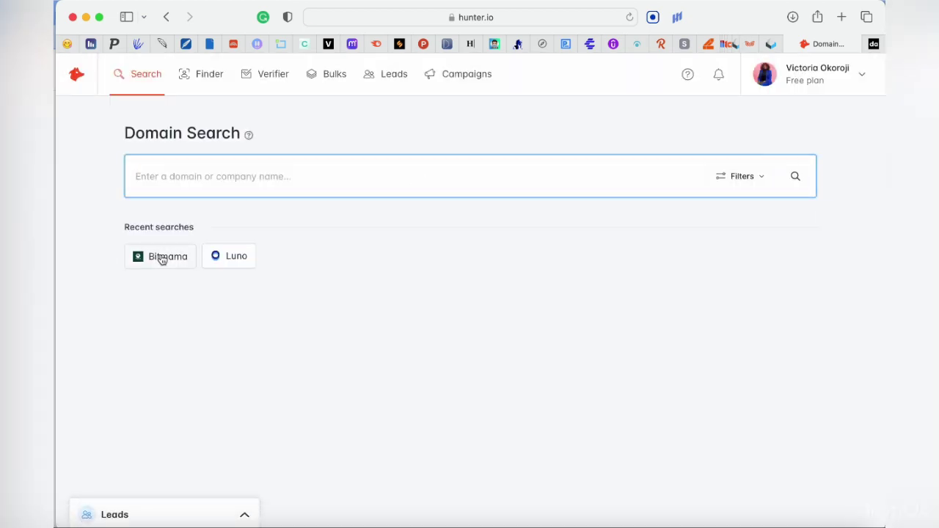
Rerun the Bitmama search, list the first address's 3 sources, and start a Find by name lookup.
click(161, 257)
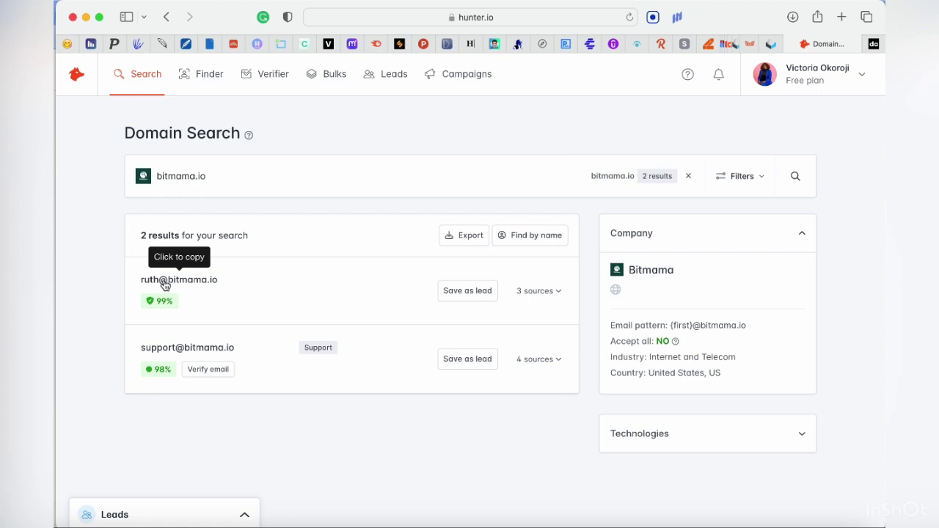
click(562, 292)
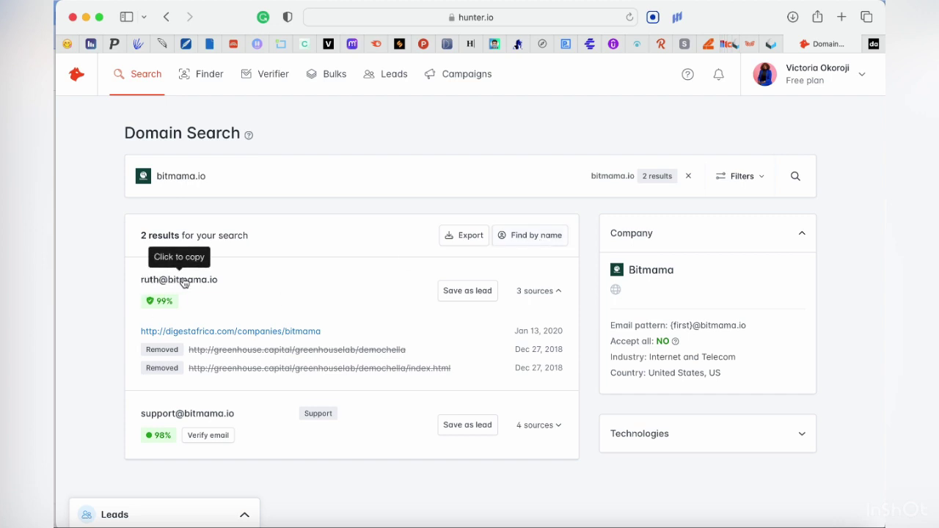
click(523, 242)
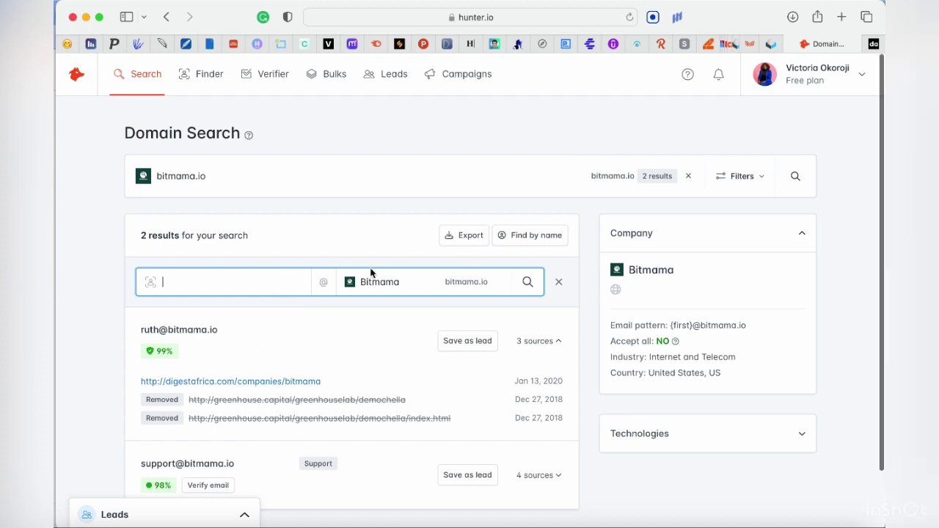
Copy the first bitmama.io email address from the two results.
scroll(412, 343, down, 1)
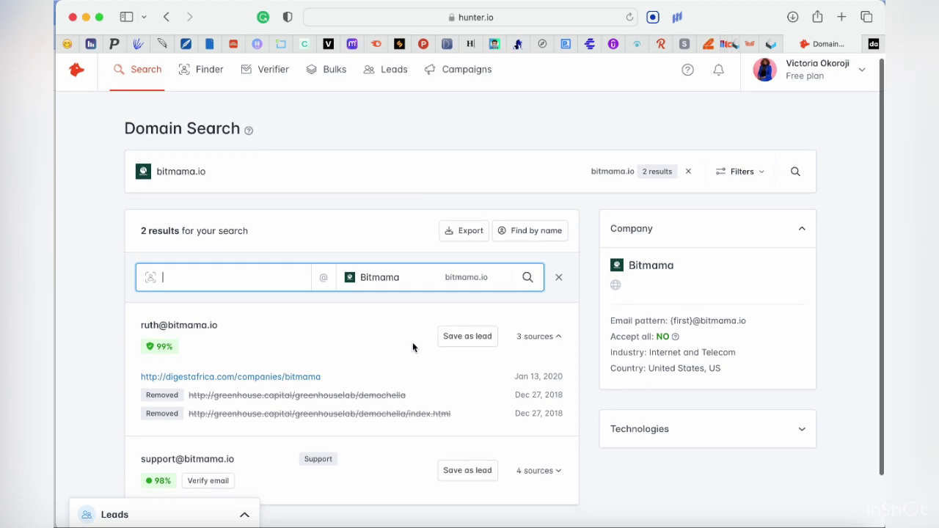
click(196, 328)
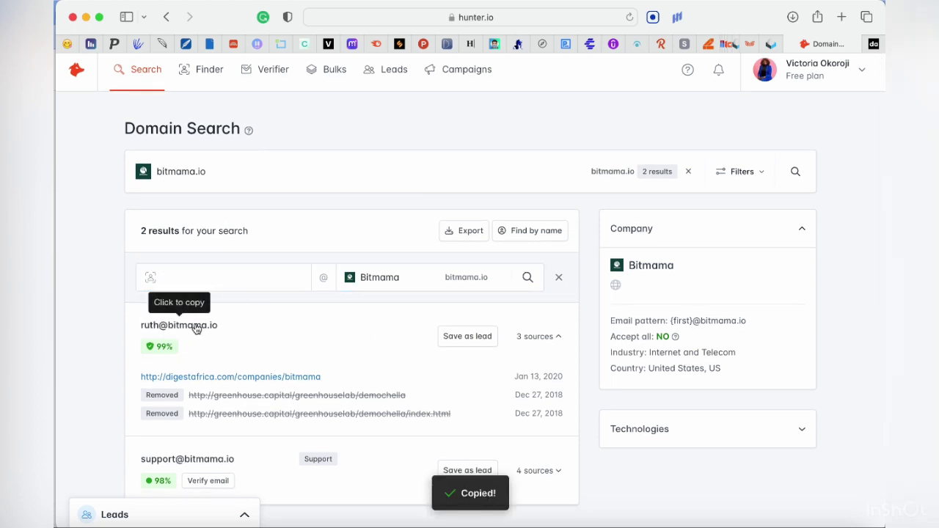
scroll(467, 305, down, 2)
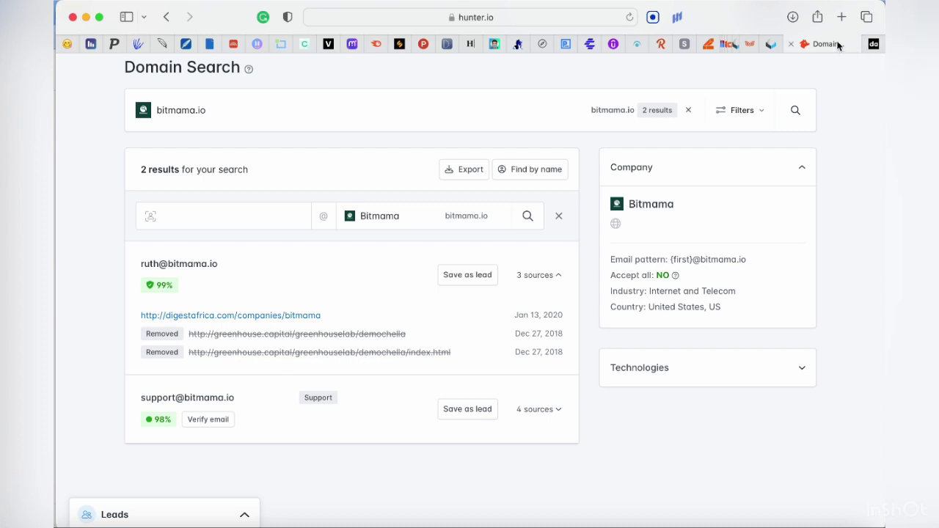
Open a new tab and load LinkedIn from the Start Page favourites.
click(841, 18)
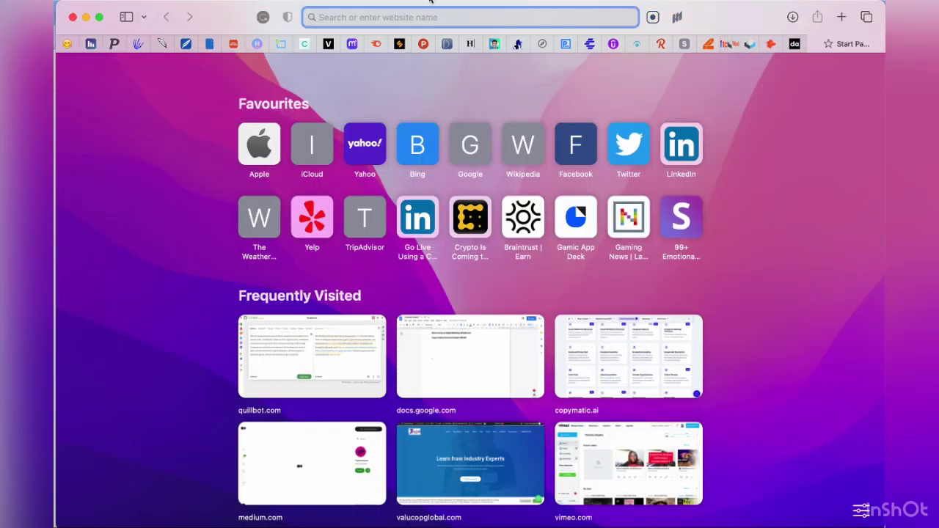
click(691, 137)
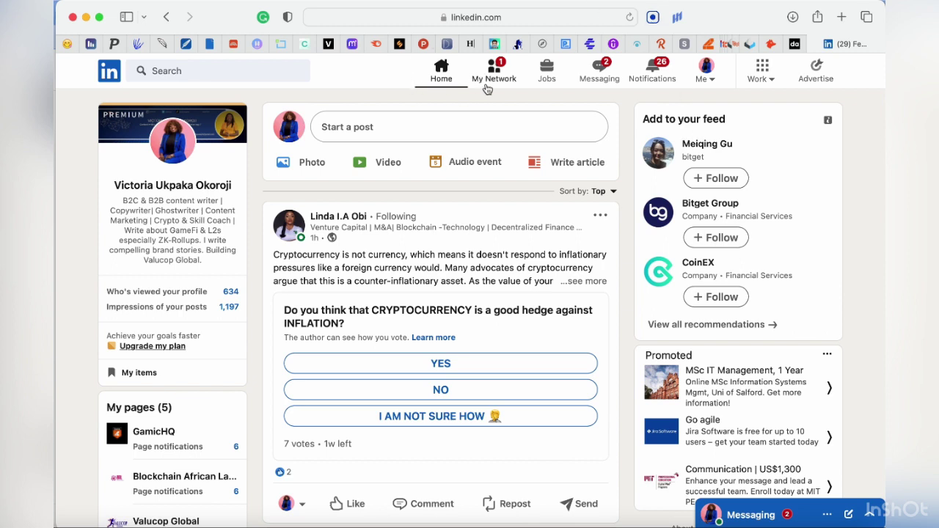
Search LinkedIn for 'bit mama' and scroll the results.
click(273, 66)
text(bi)
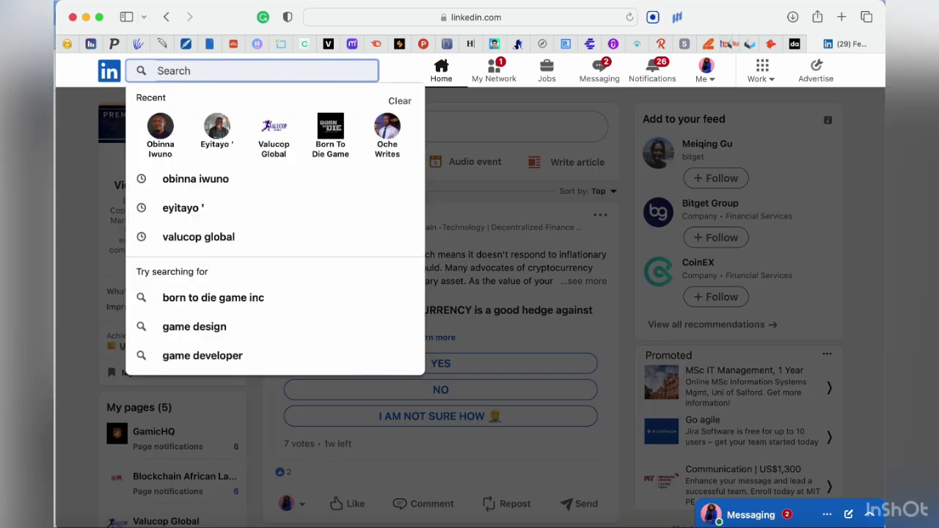
text(t mama)
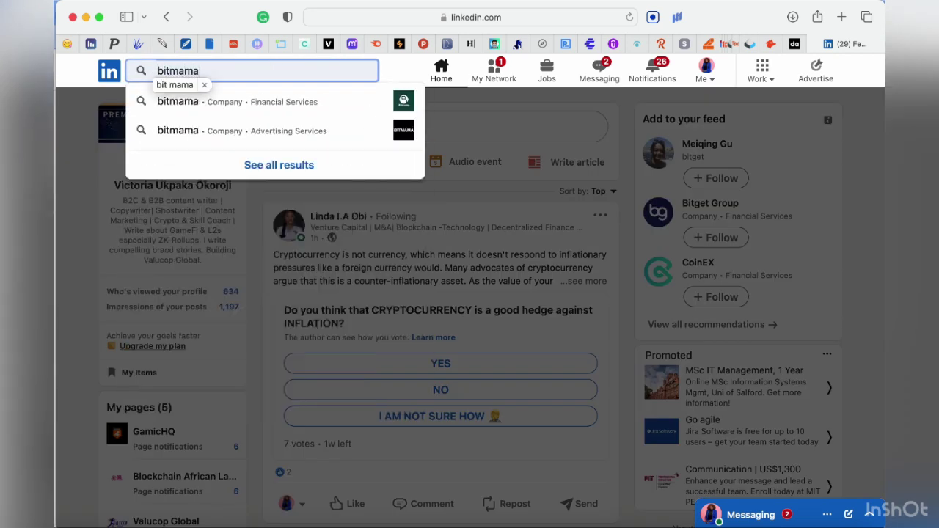
key(Return)
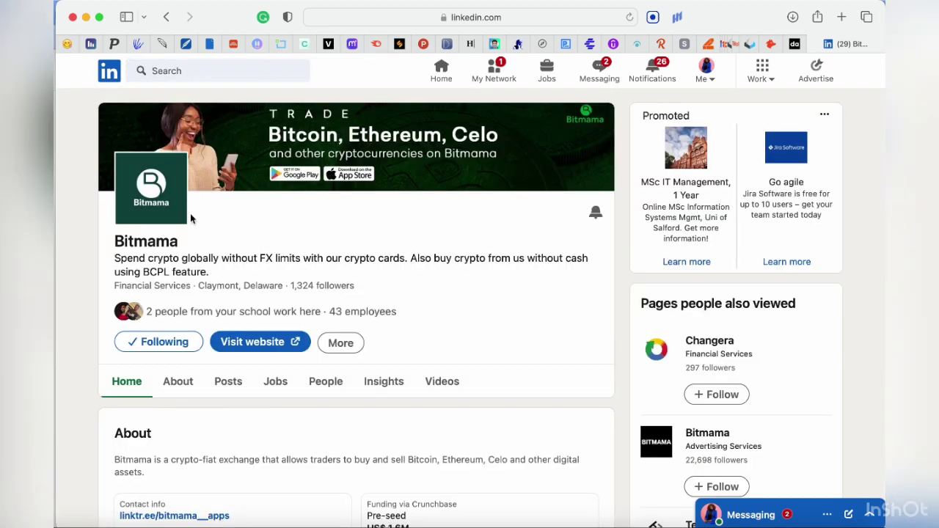
scroll(264, 293, down, 1)
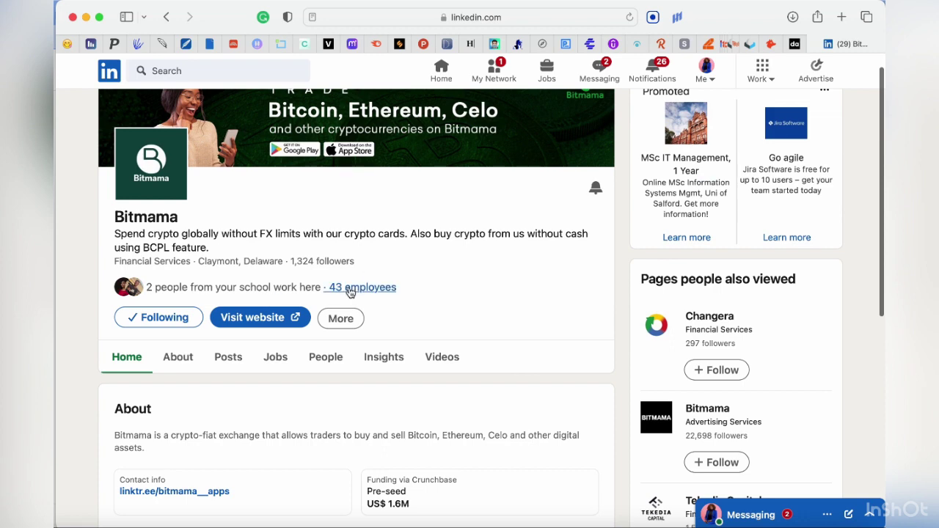
List Bitmama's employees, send one a connection request, and follow two others.
click(350, 290)
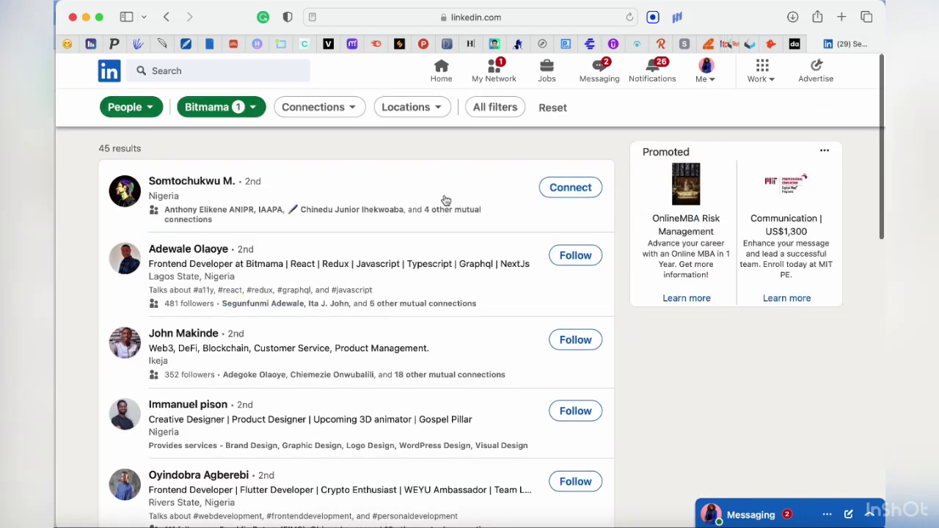
click(569, 194)
click(596, 188)
click(596, 263)
click(582, 343)
Go to page 5 of the Bitmama employee results.
scroll(580, 345, down, 3)
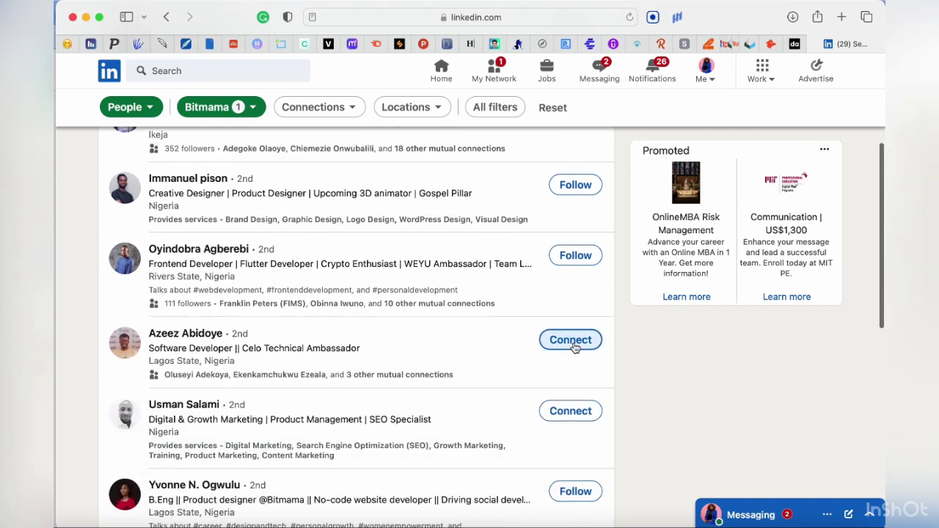
scroll(575, 347, down, 1)
scroll(575, 347, down, 2)
scroll(574, 347, down, 1)
scroll(574, 347, down, 2)
scroll(575, 347, down, 1)
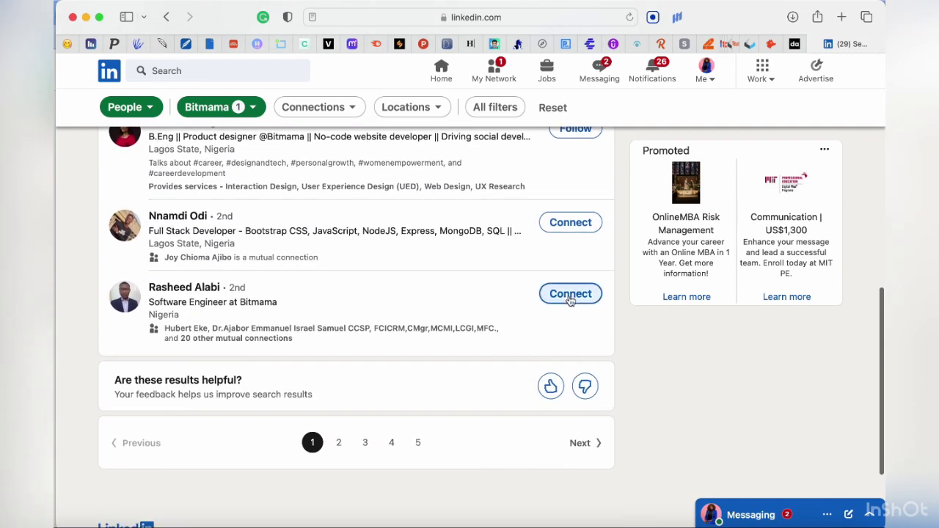
click(416, 445)
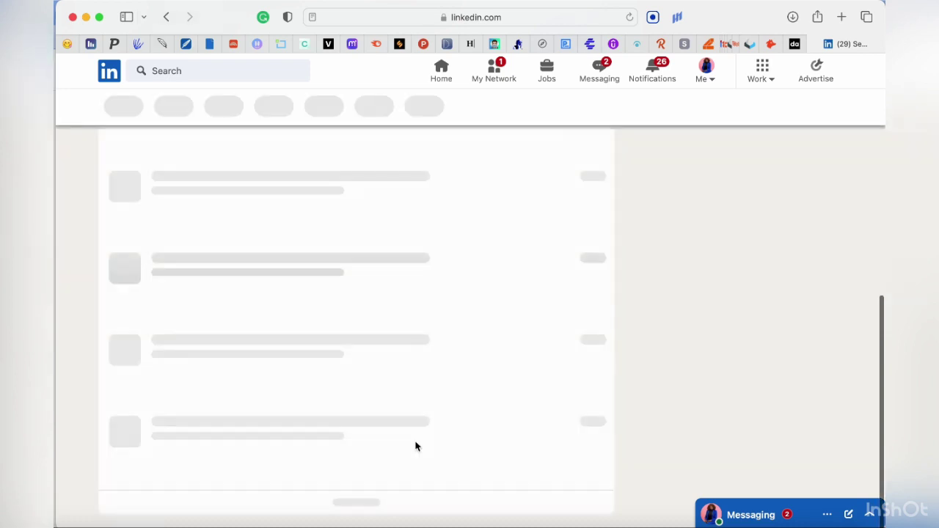
Browse page 4 of the employee results, then return to page 5.
scroll(436, 446, down, 5)
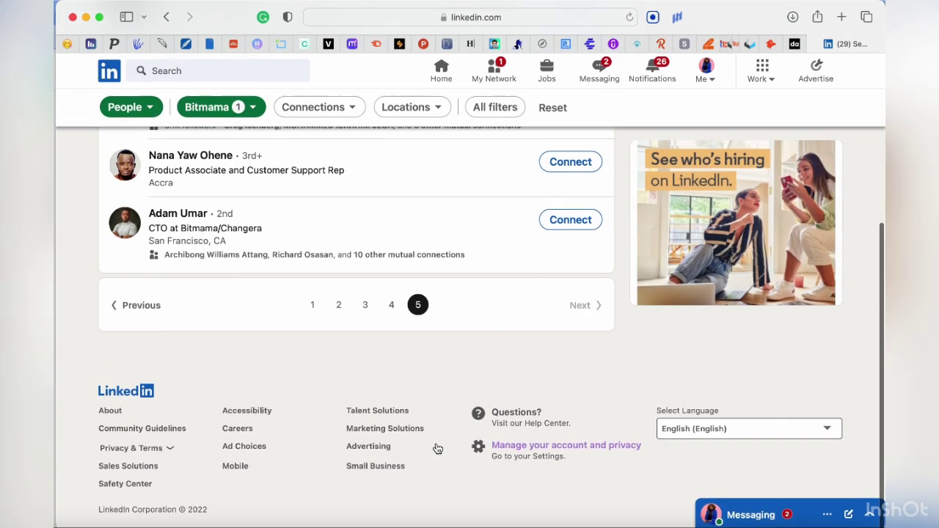
scroll(436, 447, up, 5)
scroll(242, 389, up, 1)
scroll(228, 367, up, 3)
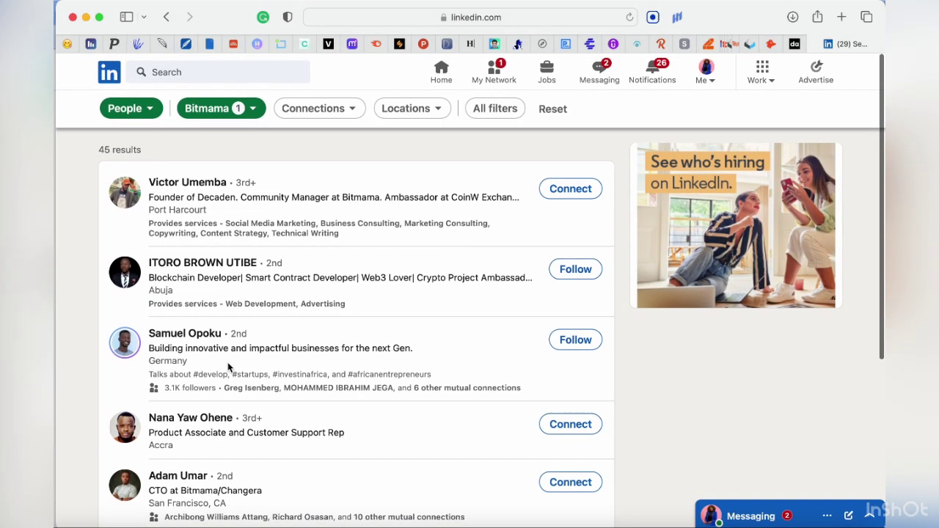
scroll(231, 367, down, 5)
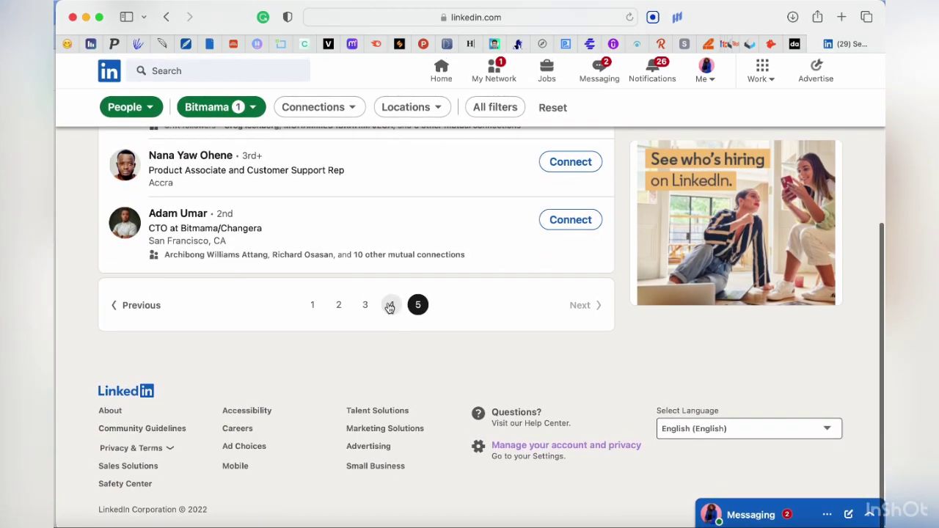
click(390, 305)
scroll(379, 400, down, 5)
scroll(378, 400, down, 3)
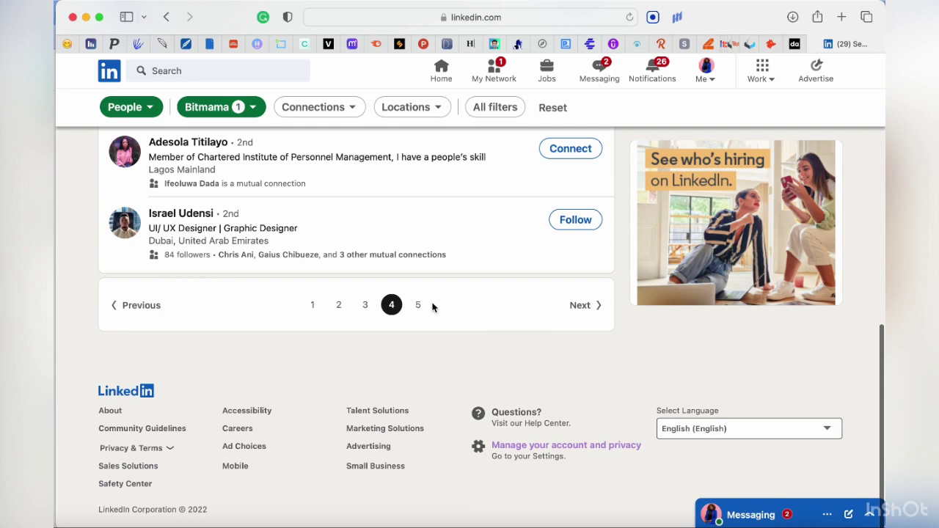
click(422, 307)
scroll(410, 360, down, 5)
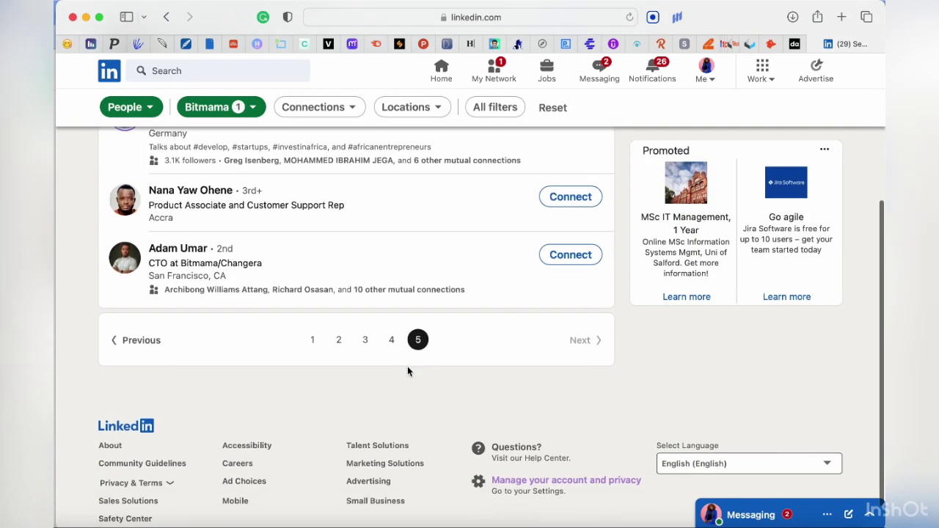
scroll(407, 370, up, 2)
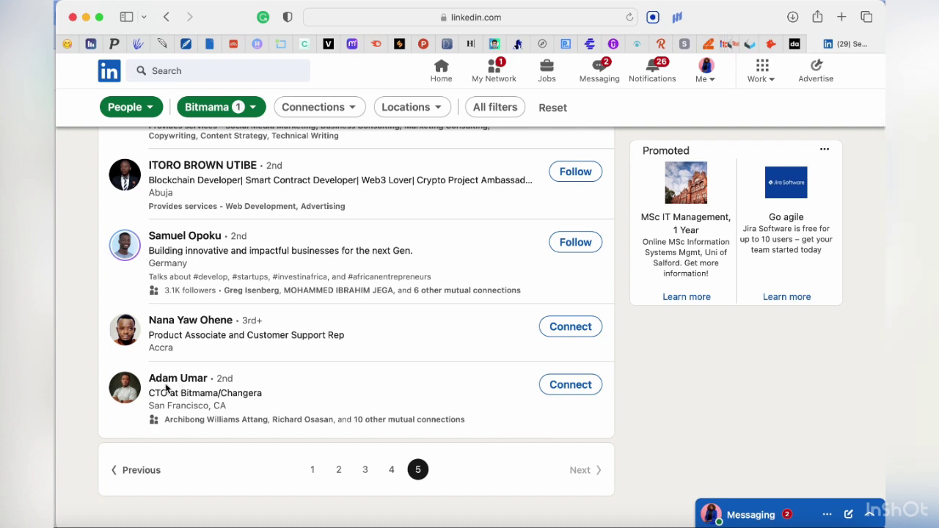
In Hunter.io, look up 'adam' at bitmama.io with Find by name.
click(772, 44)
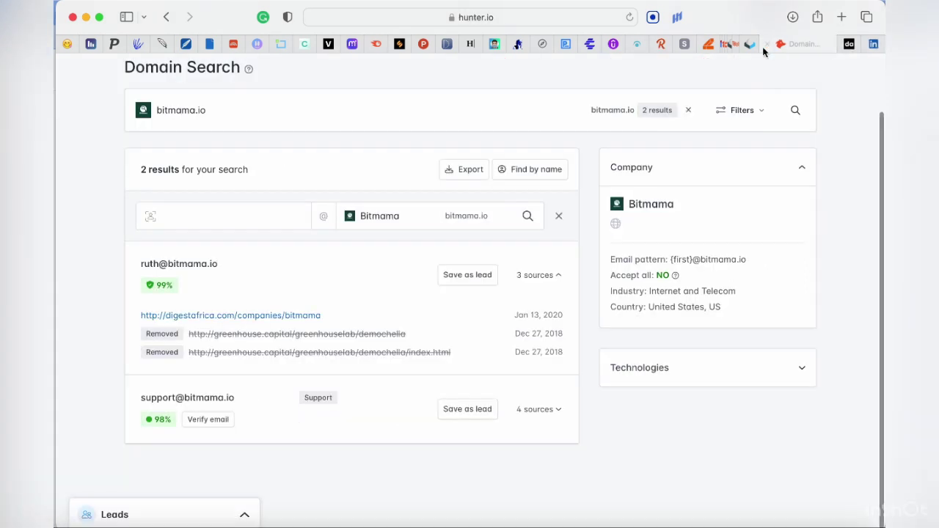
click(221, 214)
text(adam)
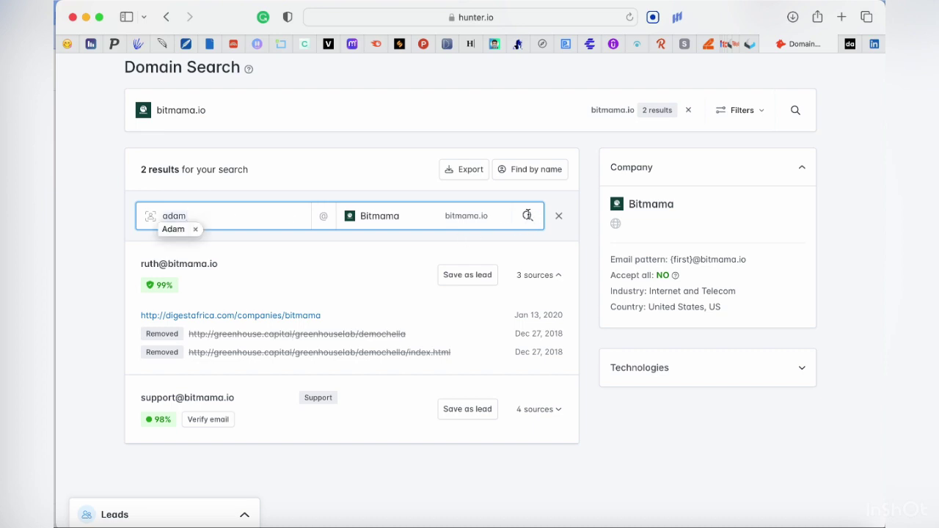
click(528, 217)
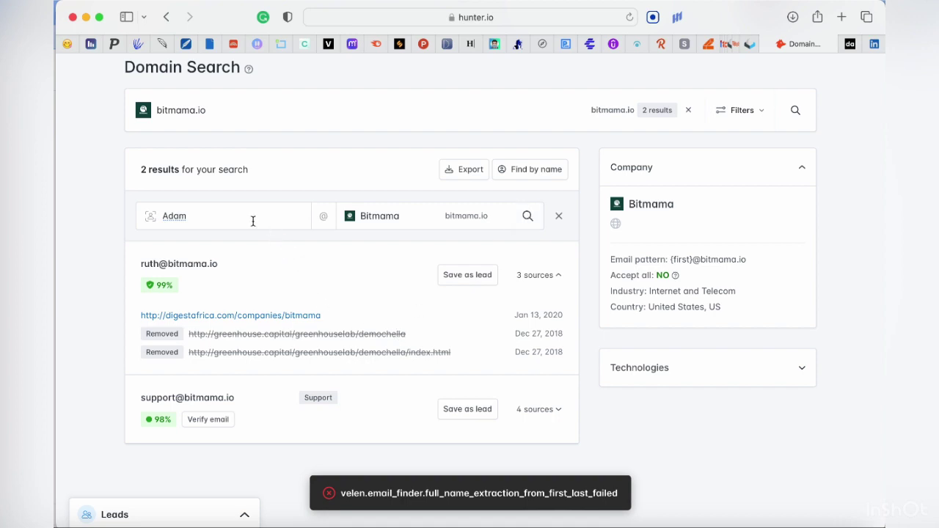
Retry the name lookup with 'umar', then return to the LinkedIn tab.
click(210, 224)
key(BackSpace)
key(BackSpace)
key(BackSpace)
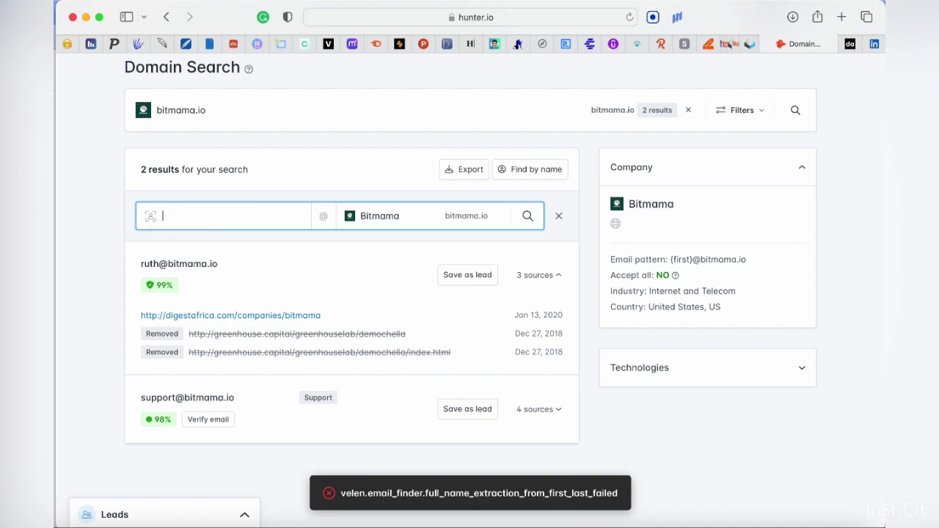
text(umar)
click(527, 218)
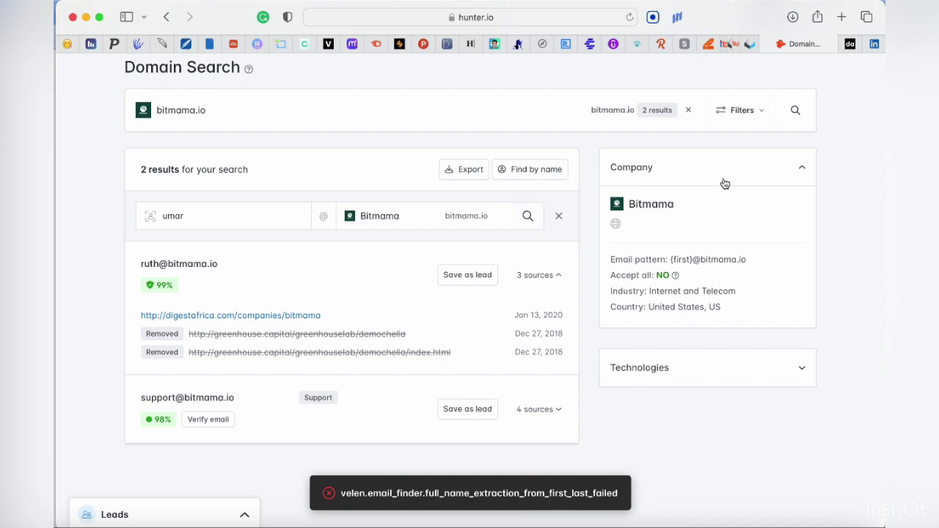
click(873, 44)
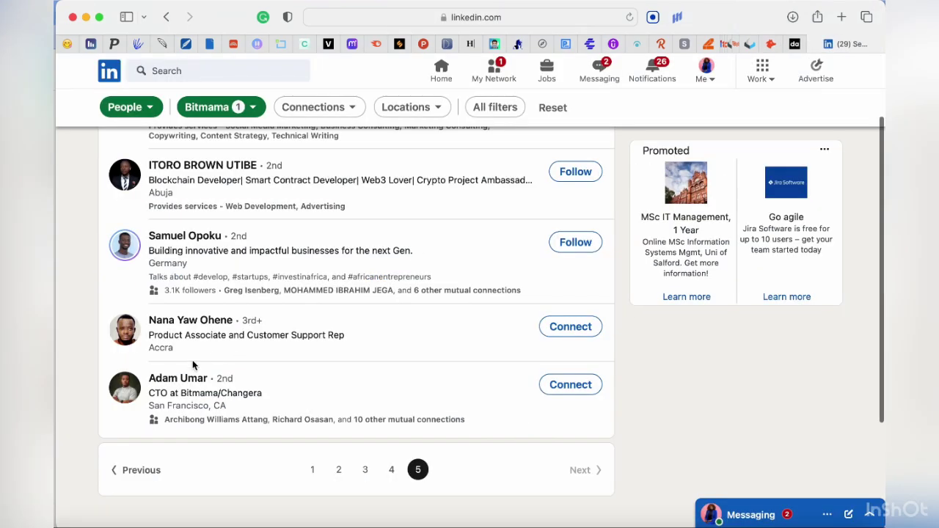
scroll(184, 352, up, 3)
scroll(177, 297, down, 3)
scroll(177, 297, down, 1)
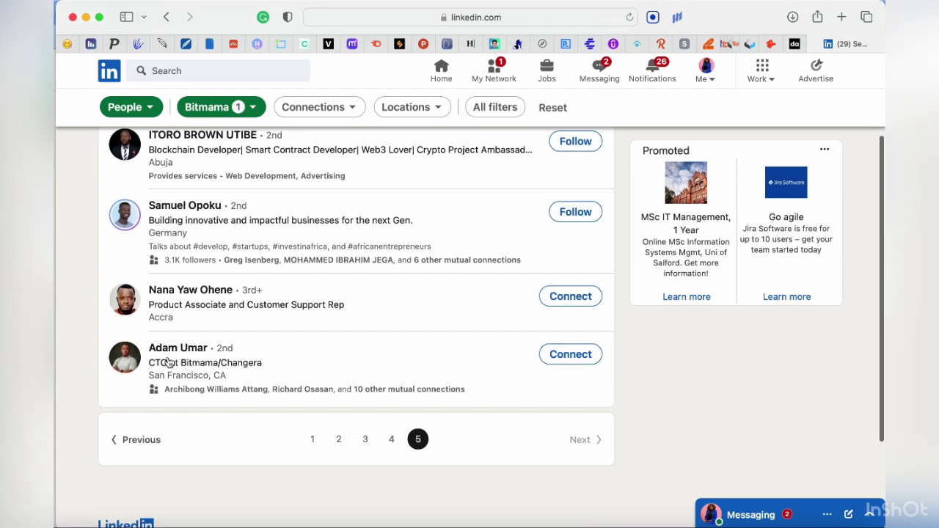
click(588, 355)
click(611, 173)
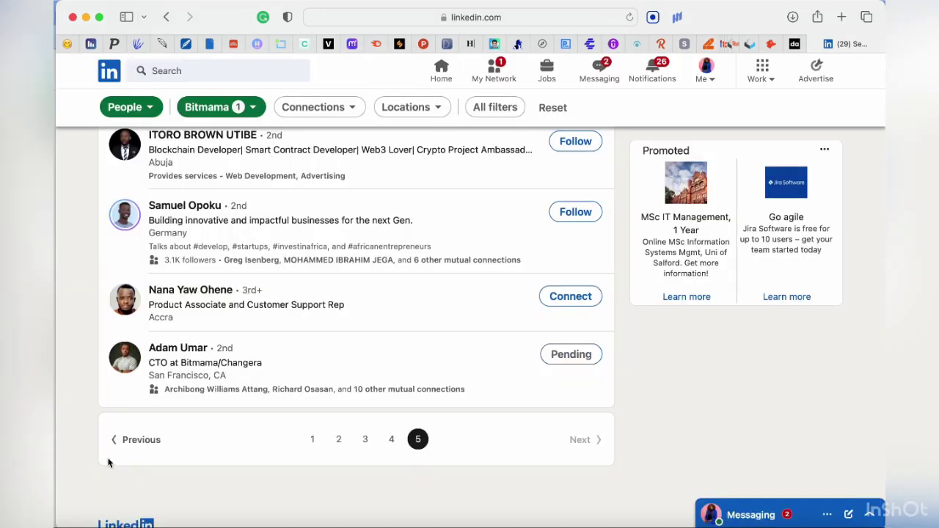
click(182, 356)
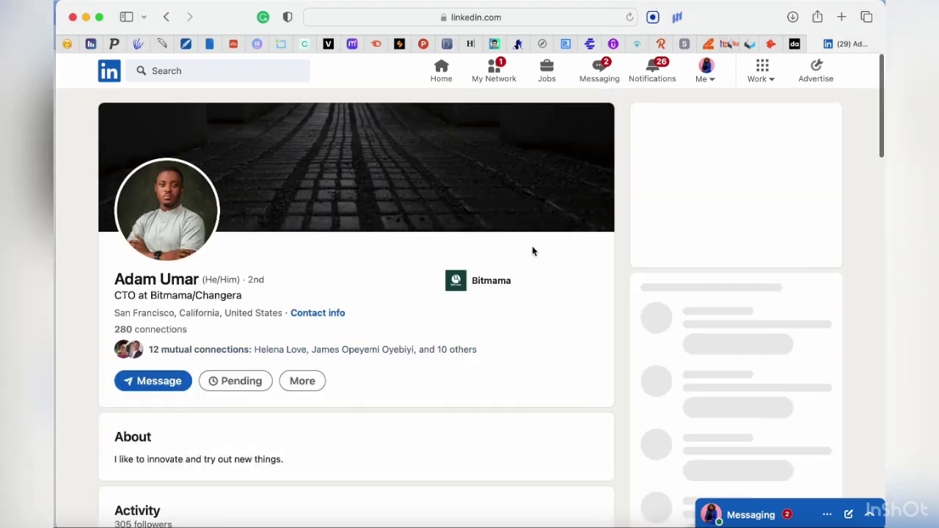
click(311, 387)
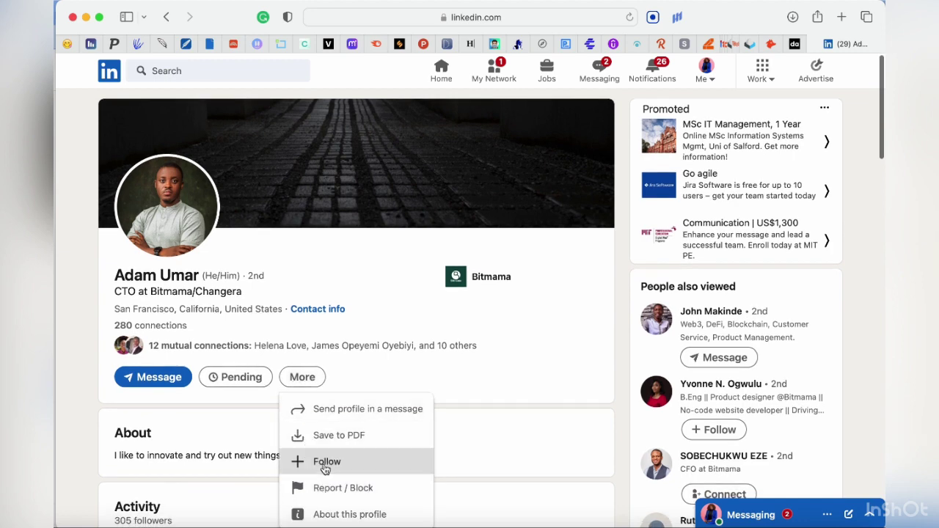
click(325, 466)
scroll(157, 272, down, 3)
scroll(164, 323, down, 5)
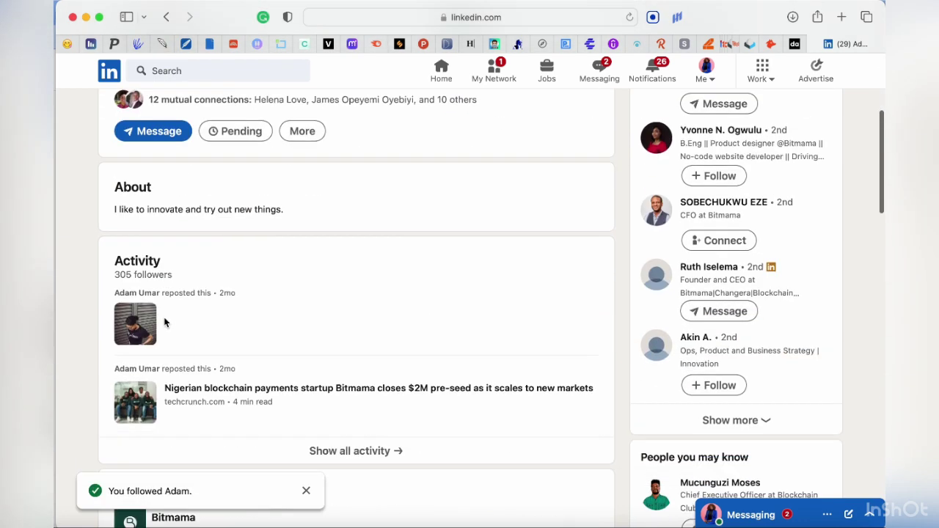
scroll(164, 323, down, 3)
scroll(164, 321, down, 3)
scroll(165, 249, up, 8)
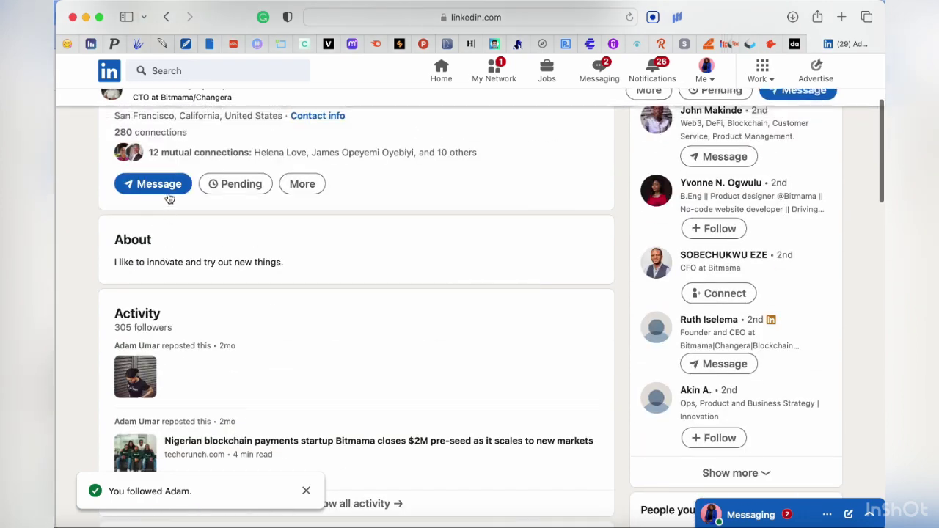
scroll(169, 197, up, 2)
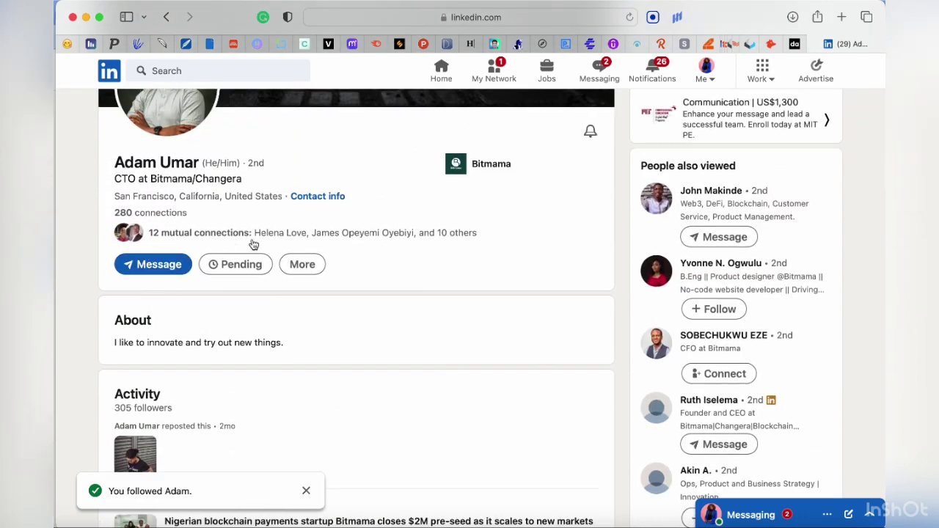
scroll(253, 245, up, 3)
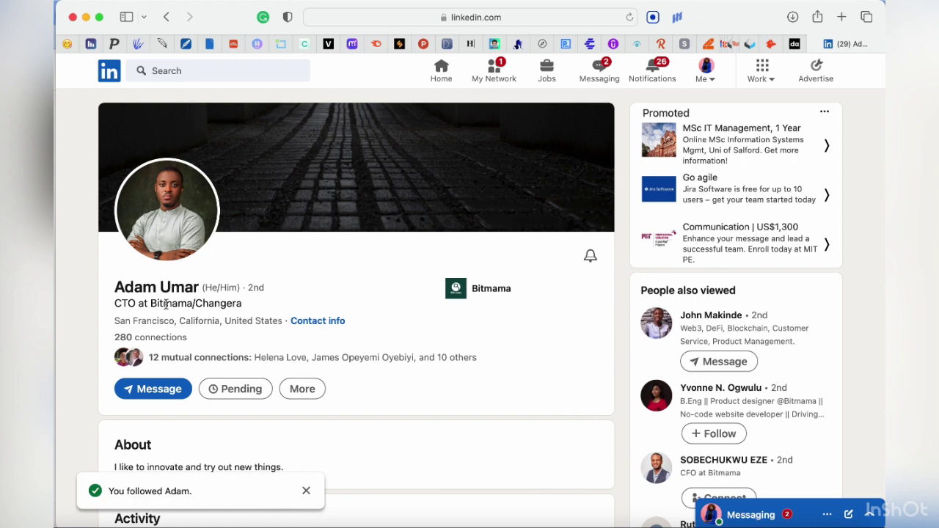
scroll(165, 315, down, 1)
scroll(165, 316, down, 2)
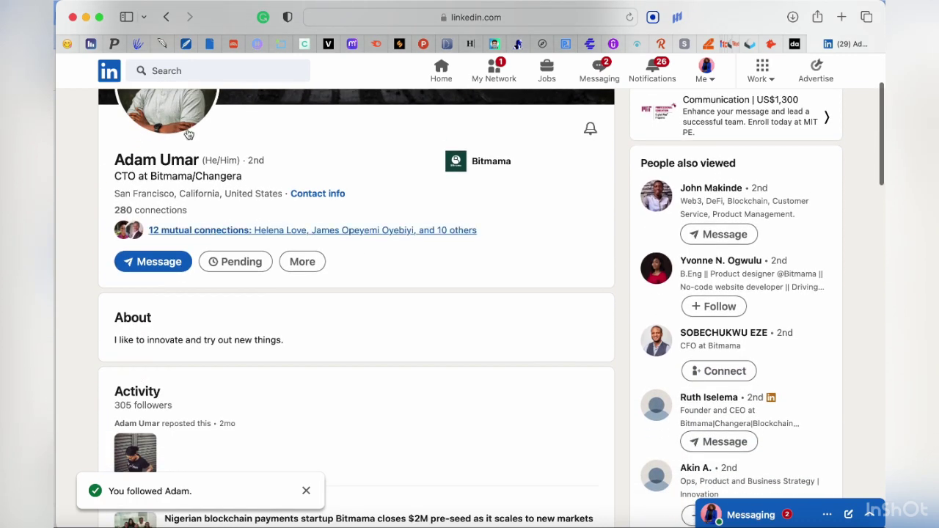
click(166, 17)
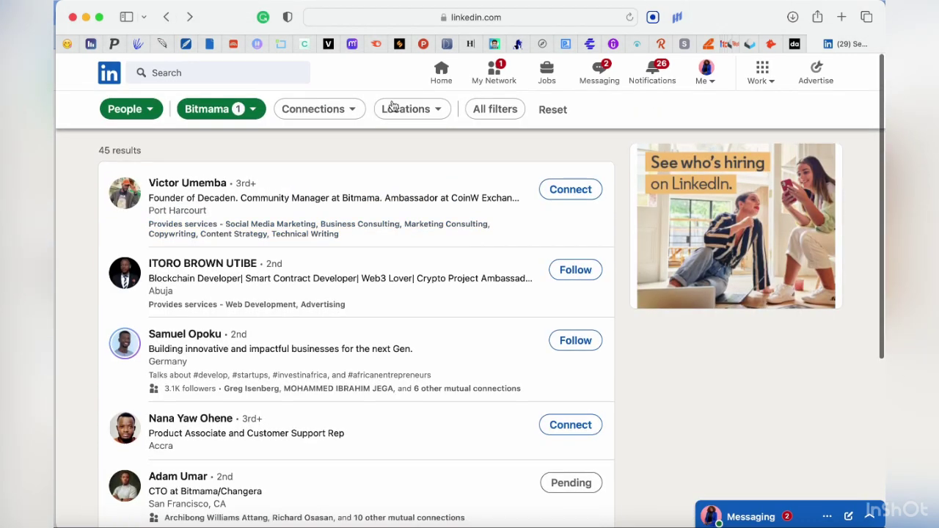
Check Hunter.io monthly usage (2 of 25 searches), then clear the bitmama.io search.
click(766, 46)
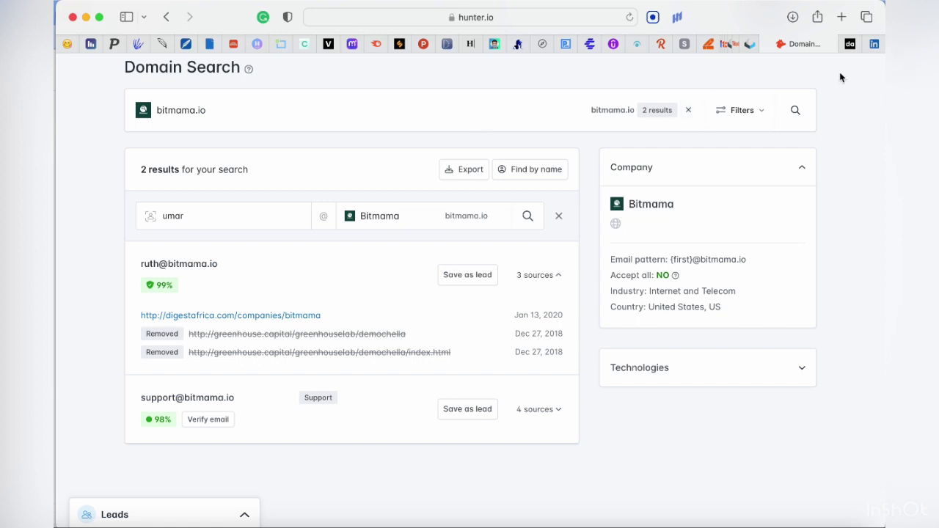
scroll(799, 95, up, 3)
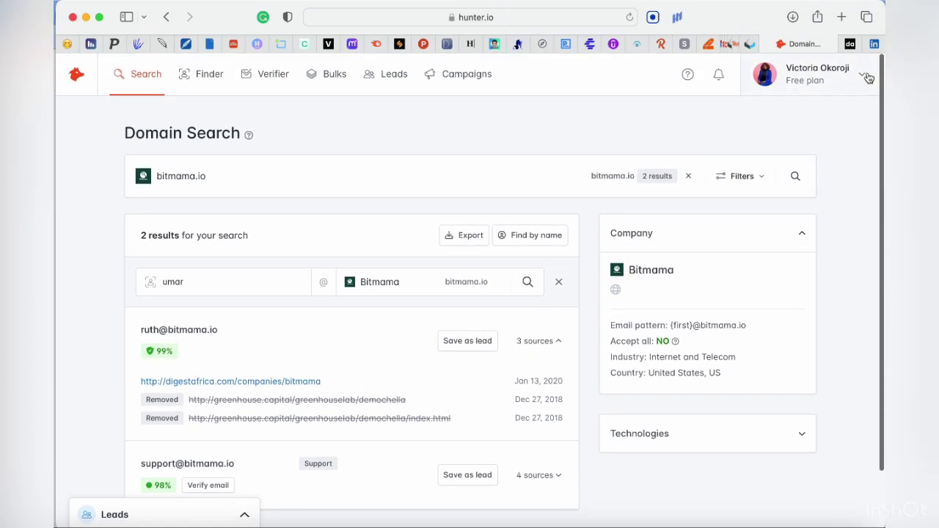
click(866, 76)
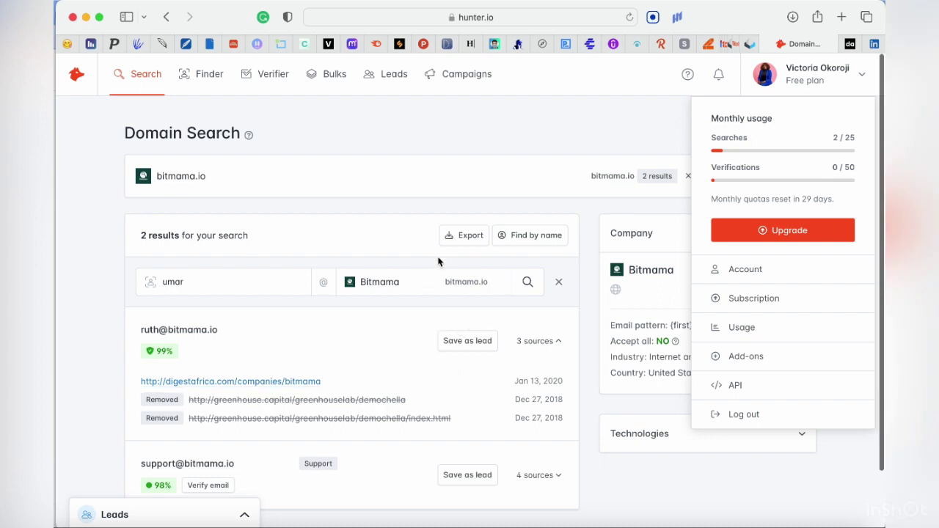
click(686, 178)
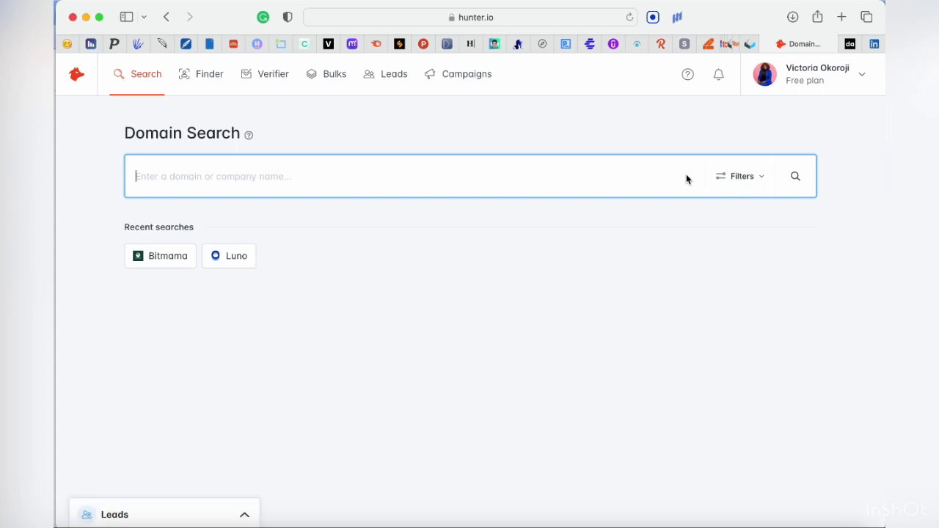
In a new tab, search Google for 'fintech companies in nigeria'.
click(843, 15)
text(fintec)
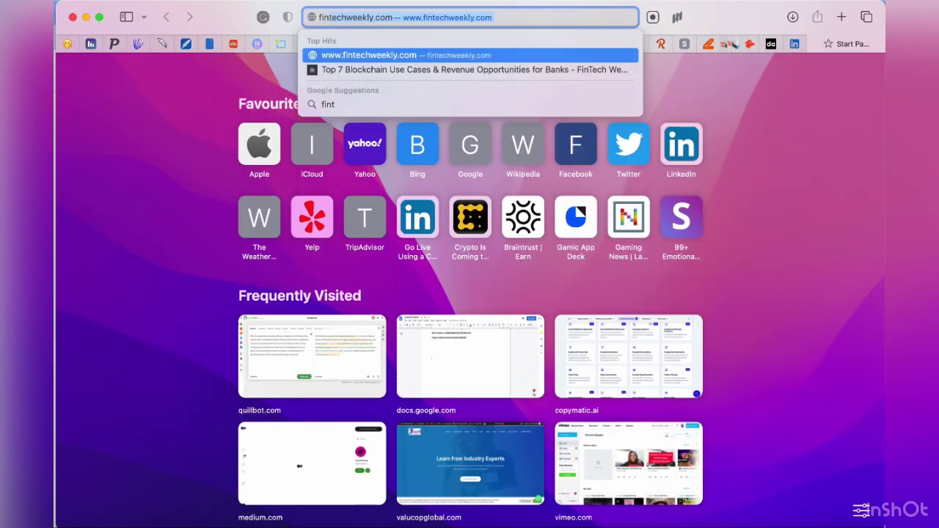
text(g)
key(BackSpace)
text(h c)
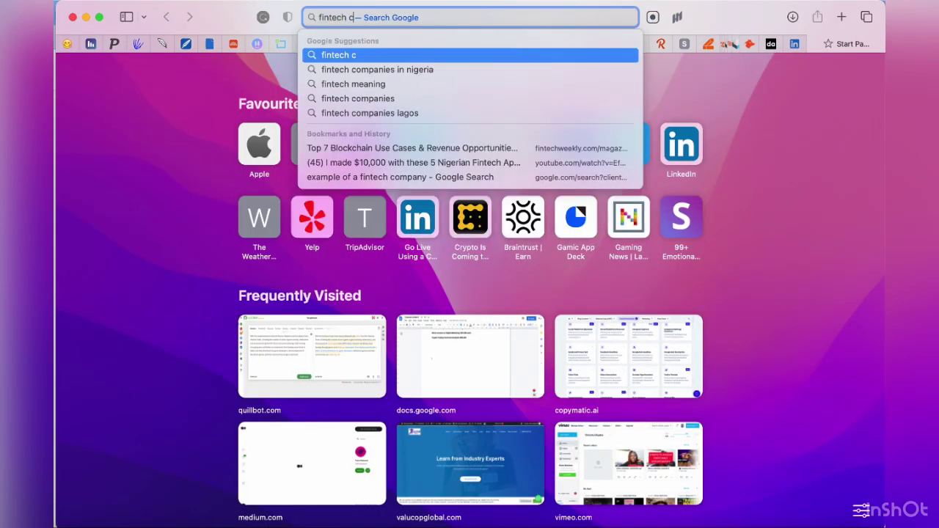
text(omo)
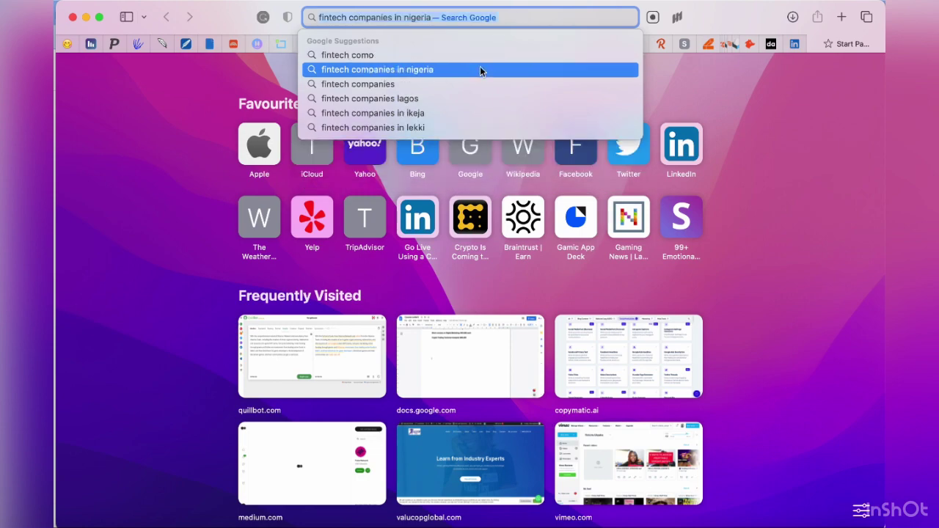
click(480, 69)
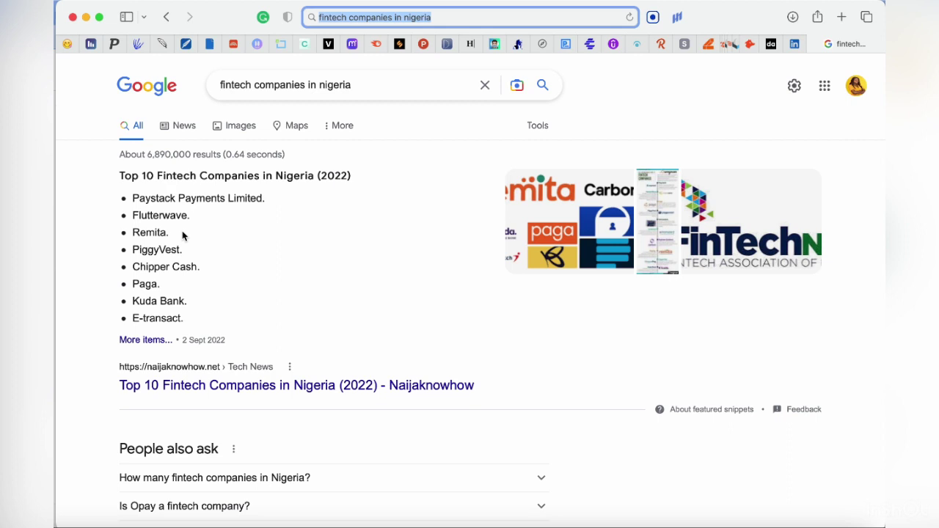
Back in Hunter.io, run a Domain Search for paystack.com.
click(750, 45)
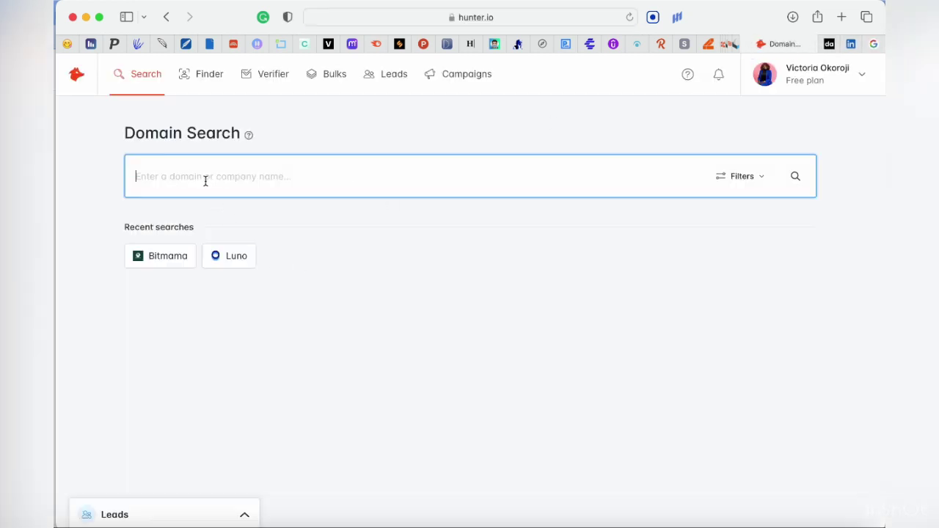
text(paystack)
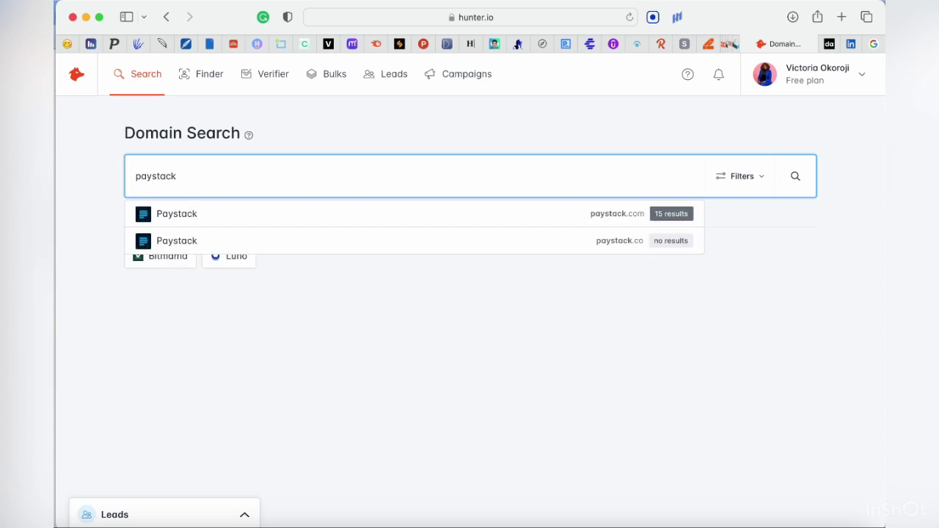
click(674, 218)
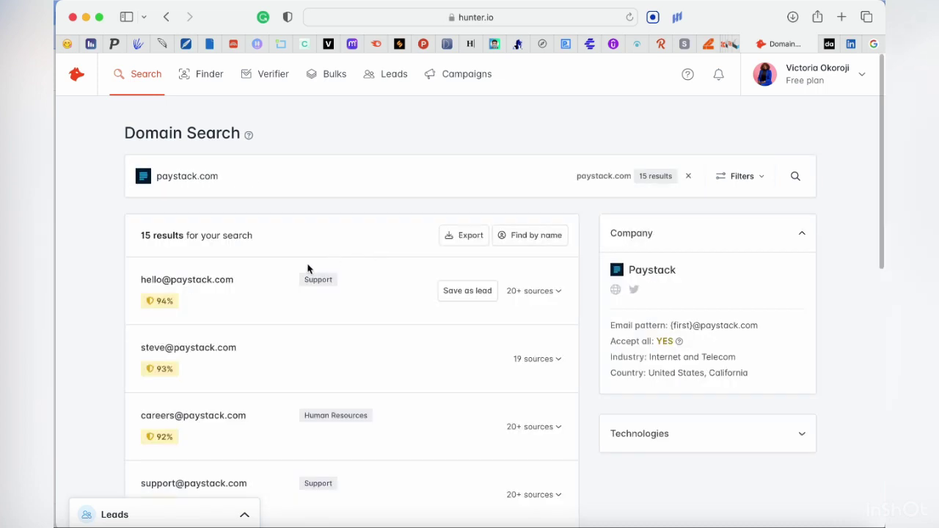
Review the 15 paystack.com email results, noting five locked behind an upgrade.
scroll(258, 367, down, 3)
scroll(257, 367, down, 1)
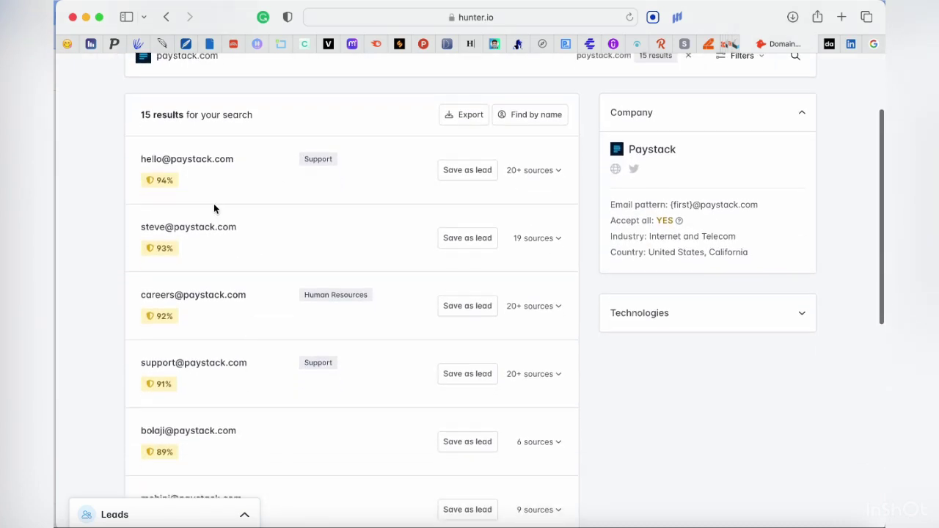
scroll(190, 343, down, 2)
scroll(180, 315, down, 5)
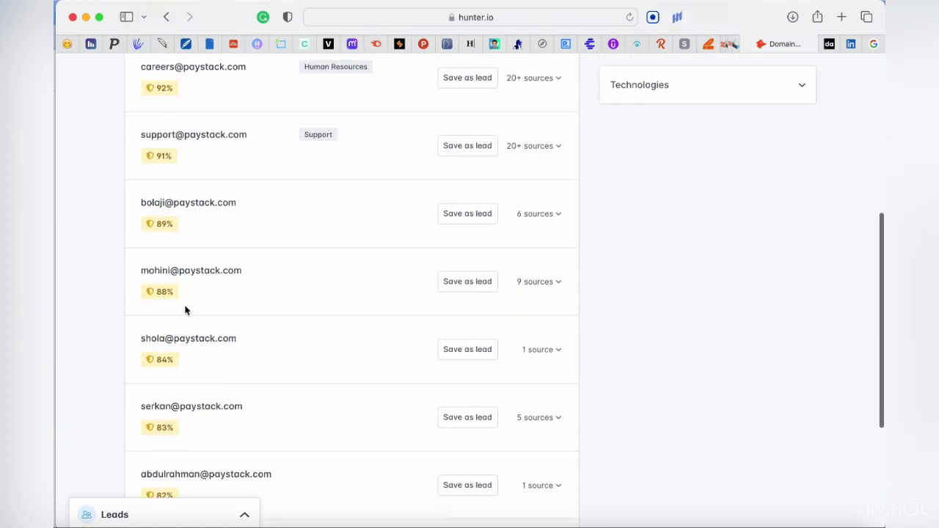
scroll(184, 308, down, 3)
scroll(184, 407, down, 2)
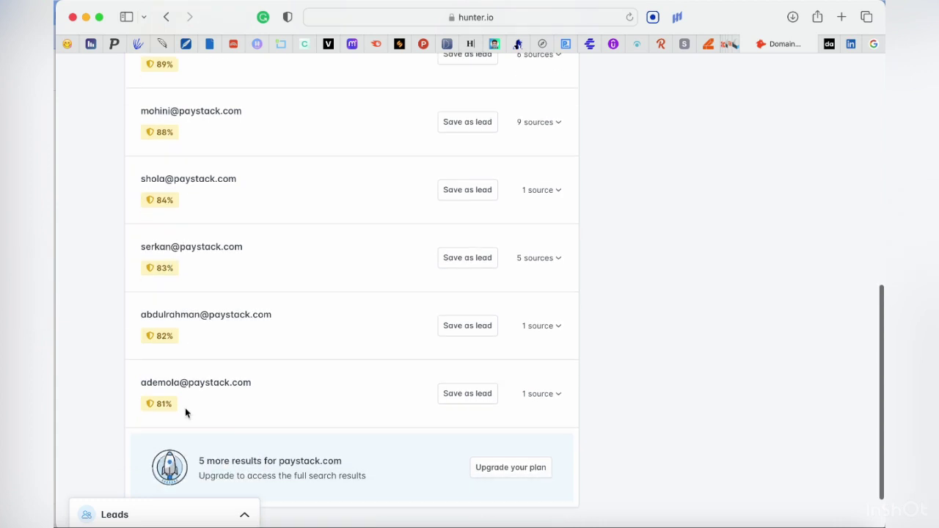
scroll(178, 329, down, 1)
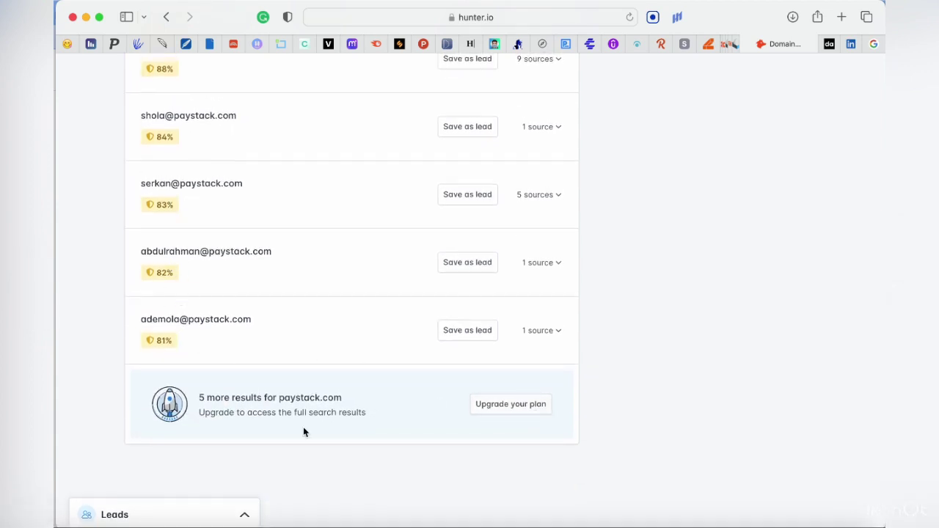
Compare the monthly plans on the upgrade page: Starter $49, Growth $99, Pro $199, Business $399.
click(538, 405)
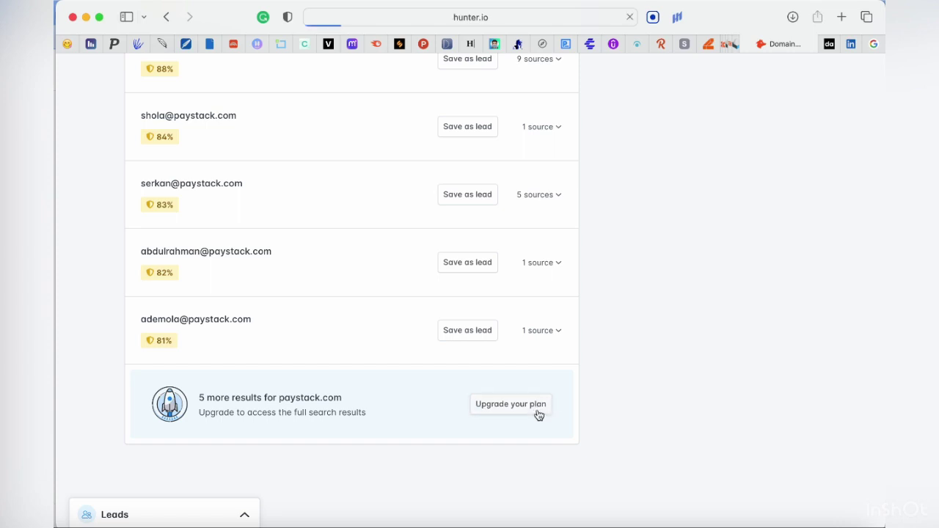
scroll(534, 356, down, 5)
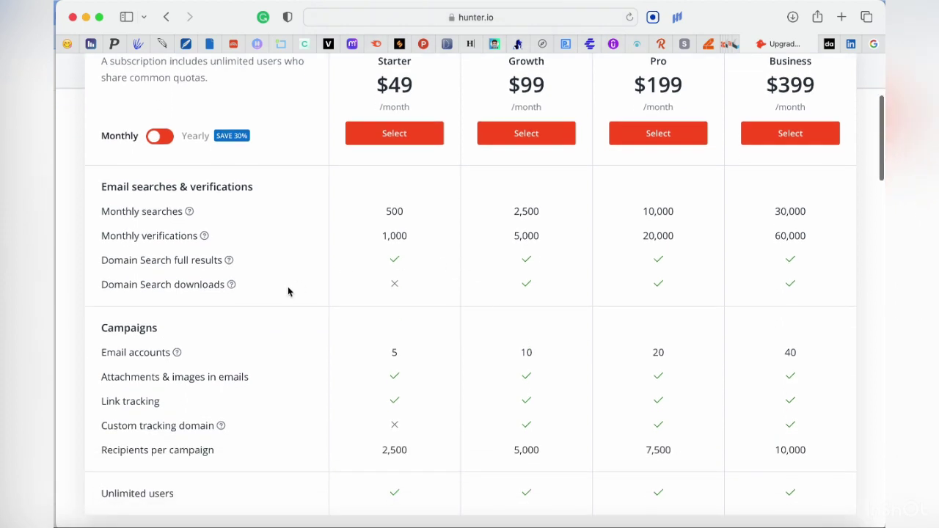
scroll(287, 292, up, 2)
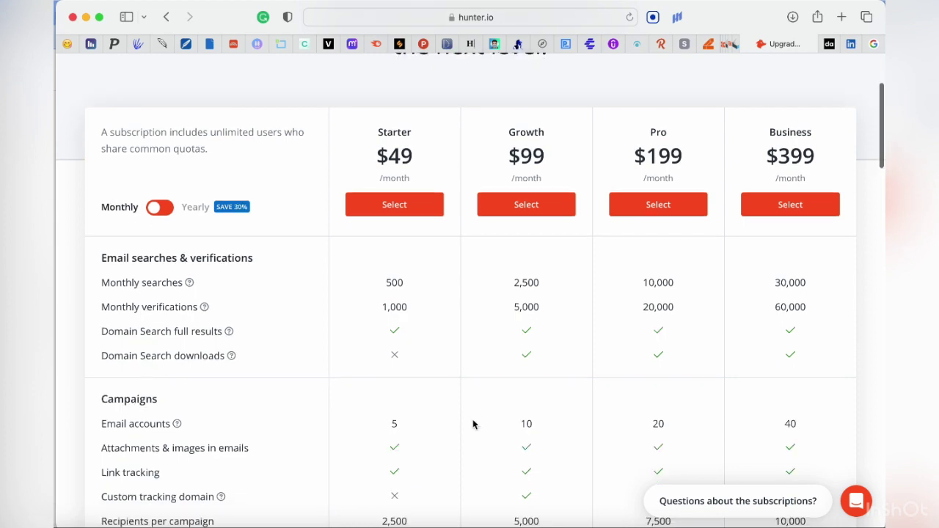
scroll(472, 426, down, 5)
scroll(472, 424, down, 3)
scroll(473, 424, up, 4)
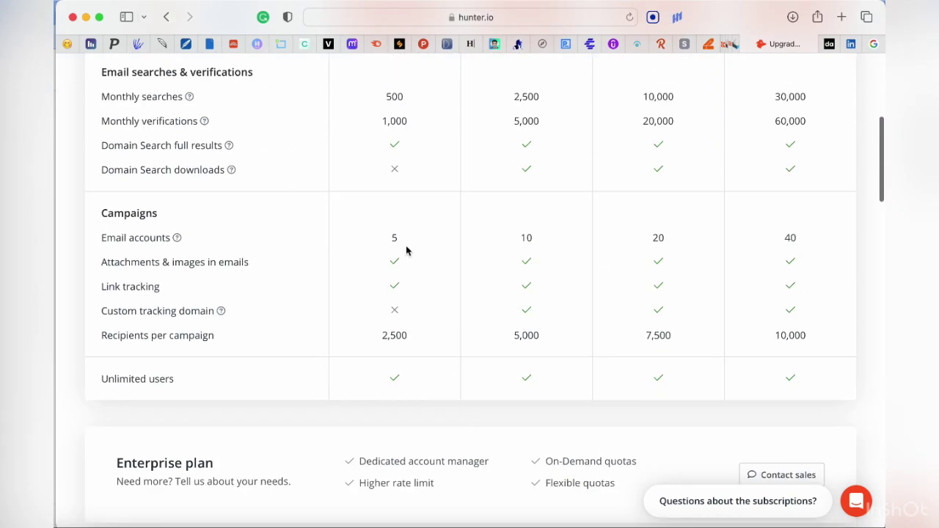
scroll(407, 250, up, 2)
scroll(406, 251, up, 1)
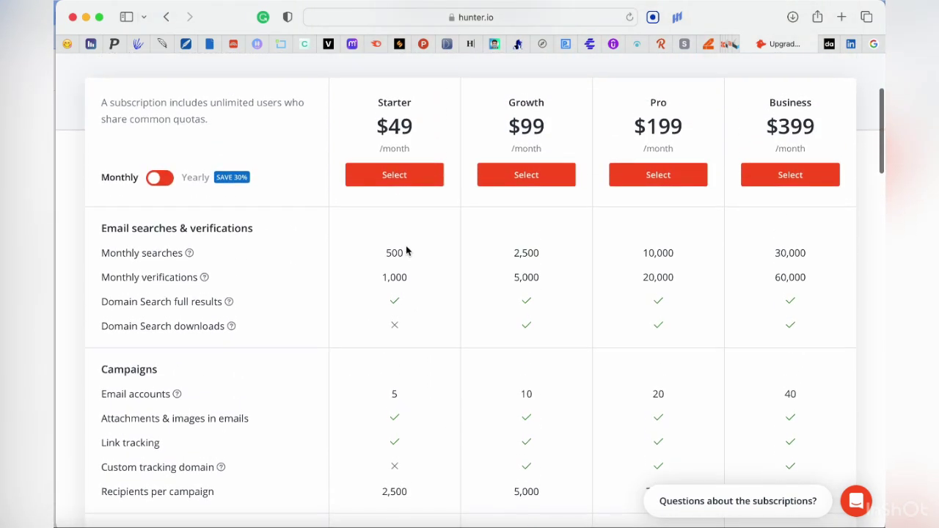
scroll(406, 251, up, 3)
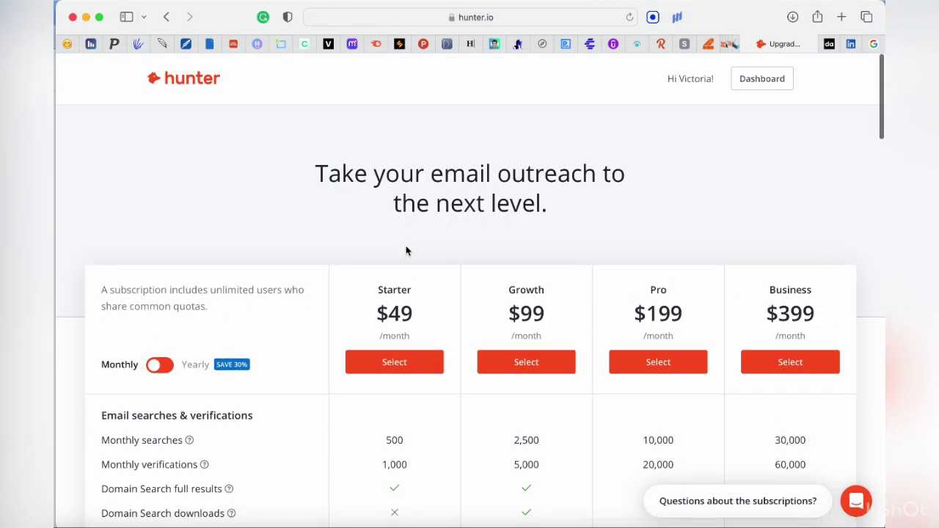